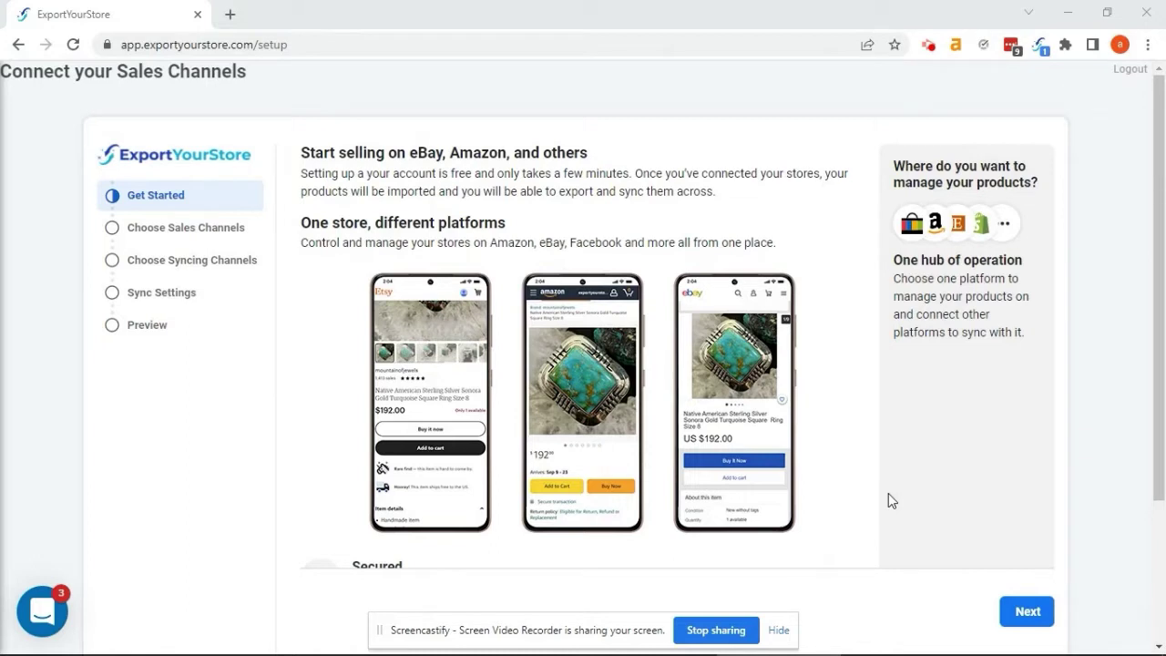
Step: Start the store connection setup and bring up the platform choices for the main store
left_click(1027, 606)
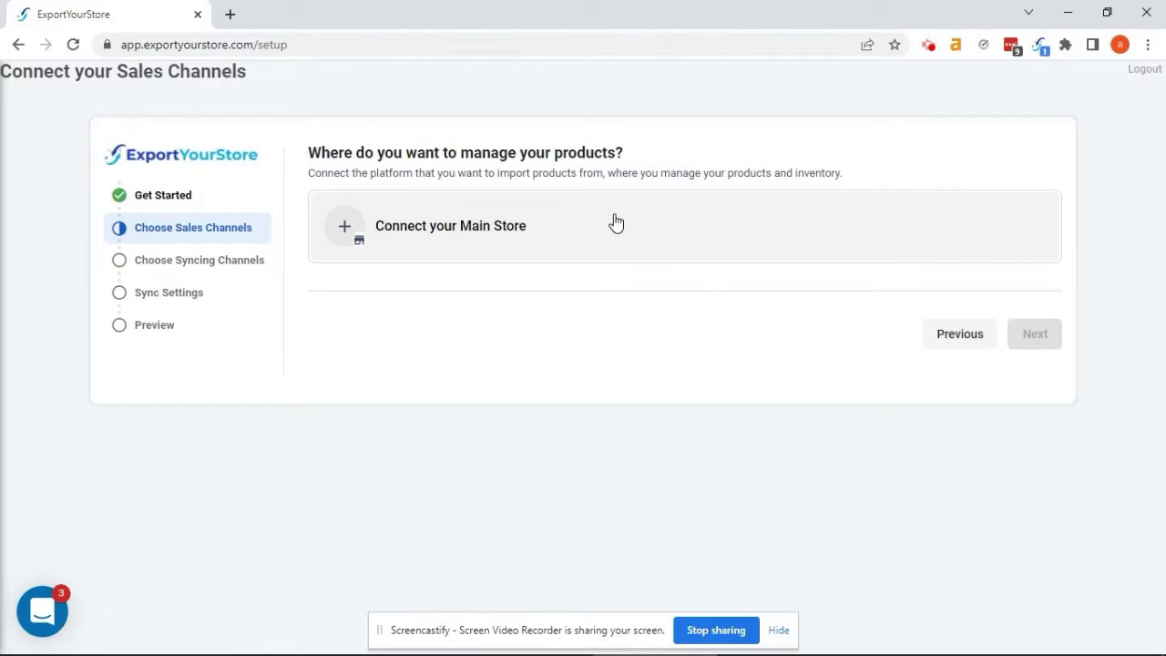
left_click(615, 222)
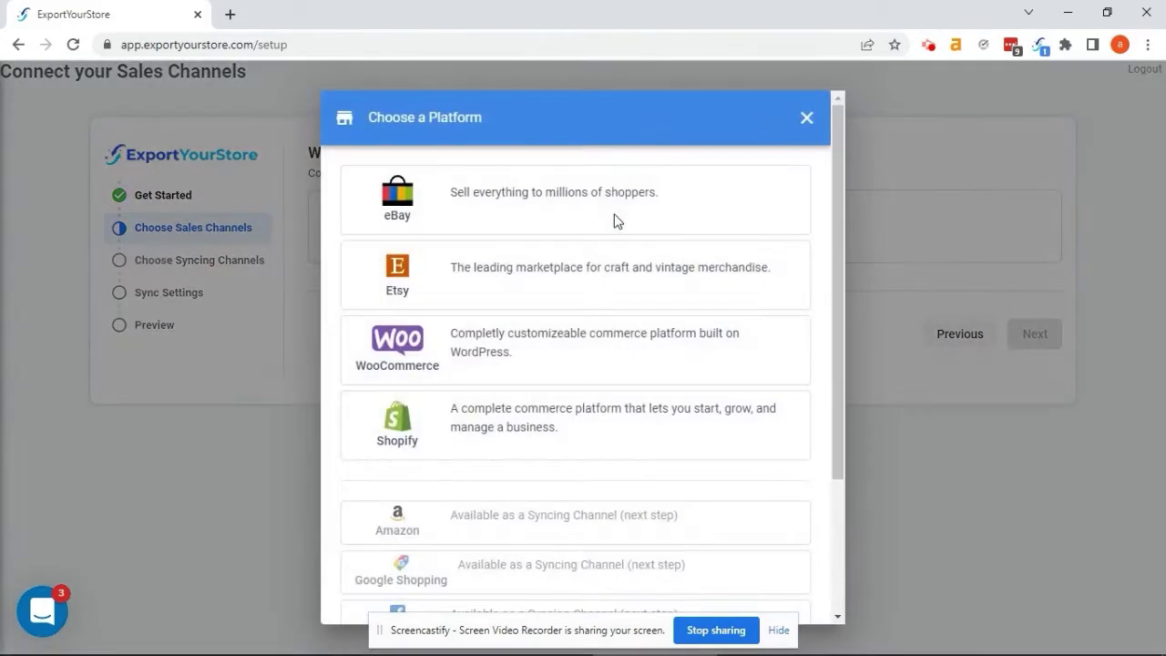
Step: Pick Etsy as the main store and allow ExportYourStore access to the Etsy shop
left_click(597, 278)
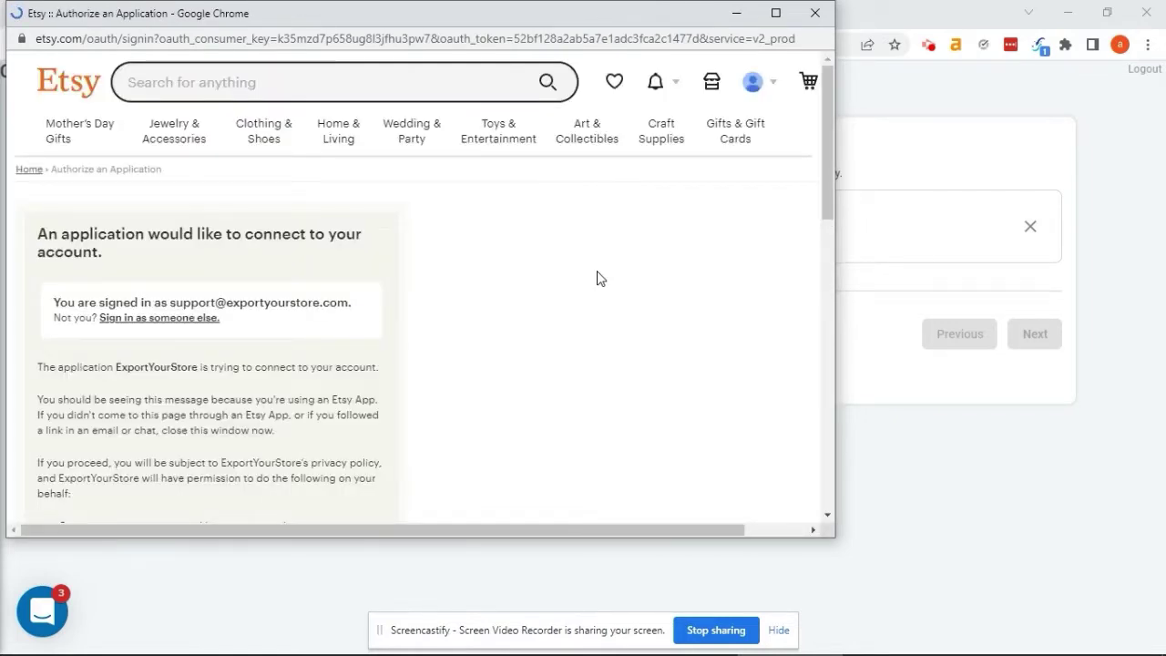
scroll(511, 358, "down", 4)
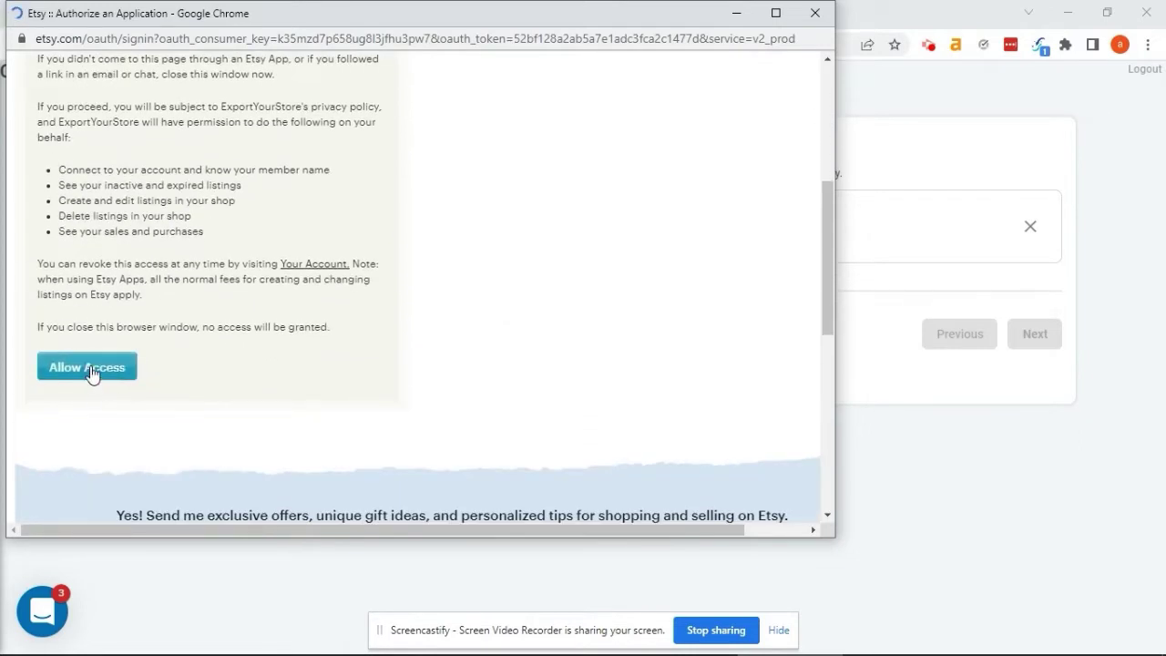
left_click(90, 368)
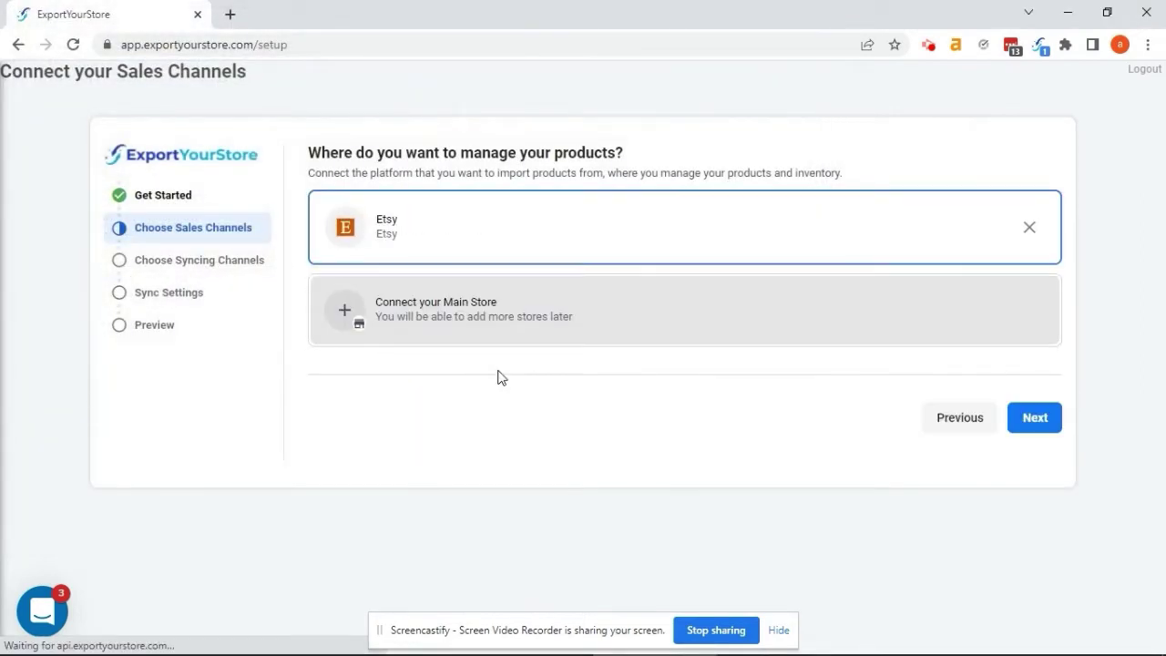
Step: Advance to the syncing channels step and choose Shopify as the syncing store
left_click(1035, 424)
left_click(1034, 421)
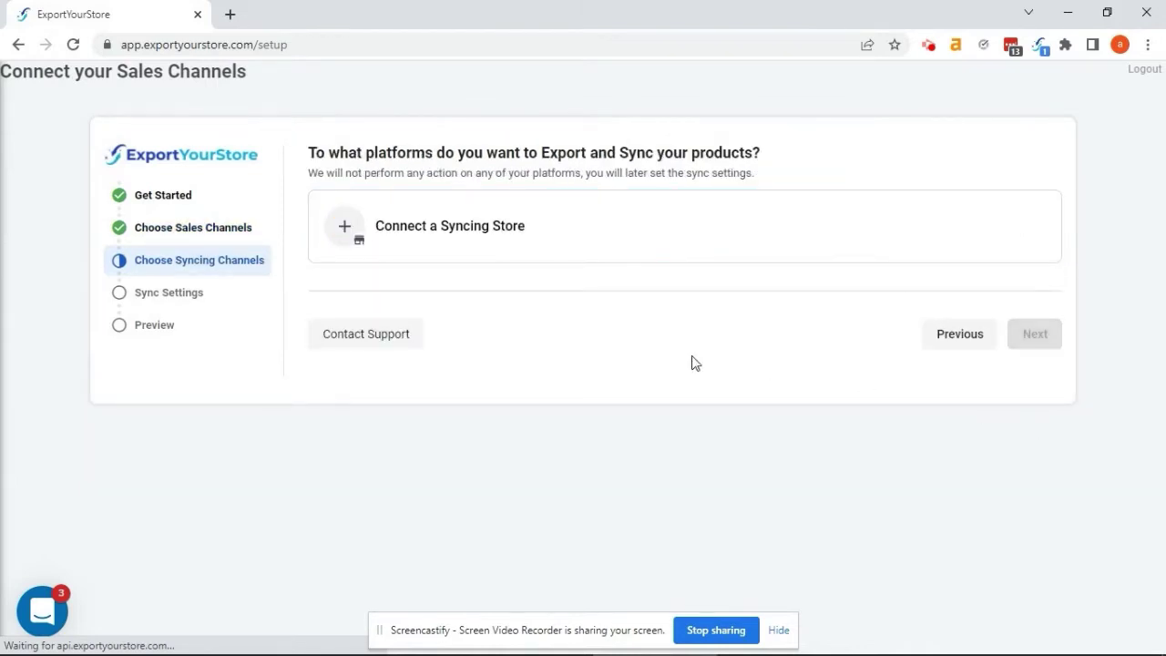
left_click(535, 234)
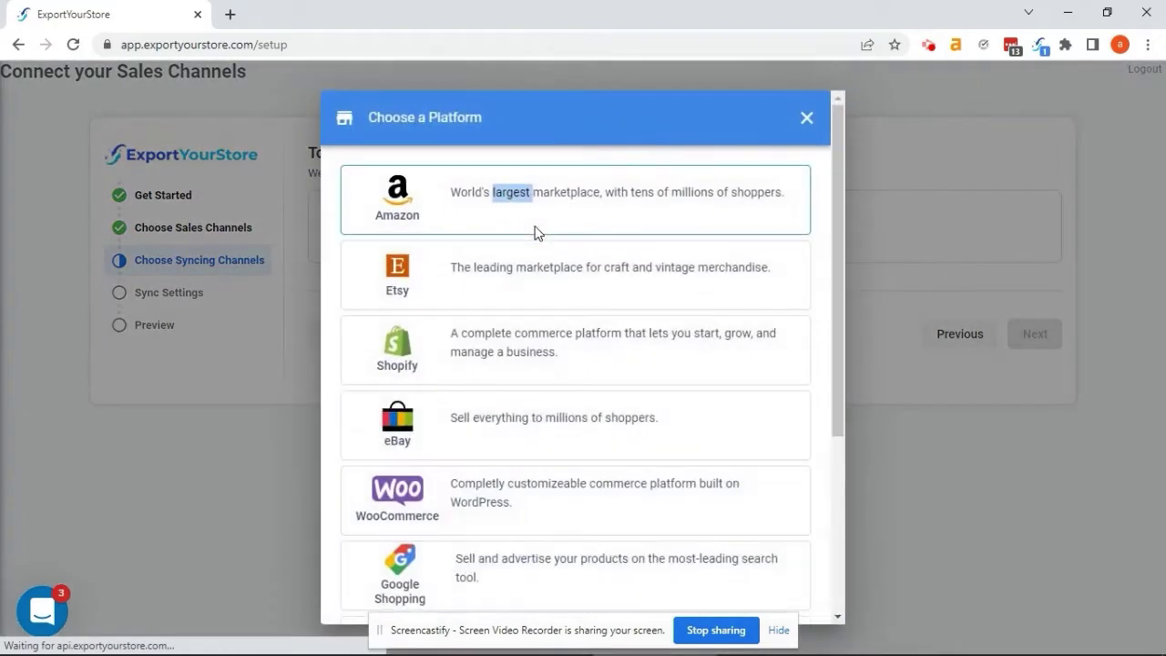
left_click(513, 357)
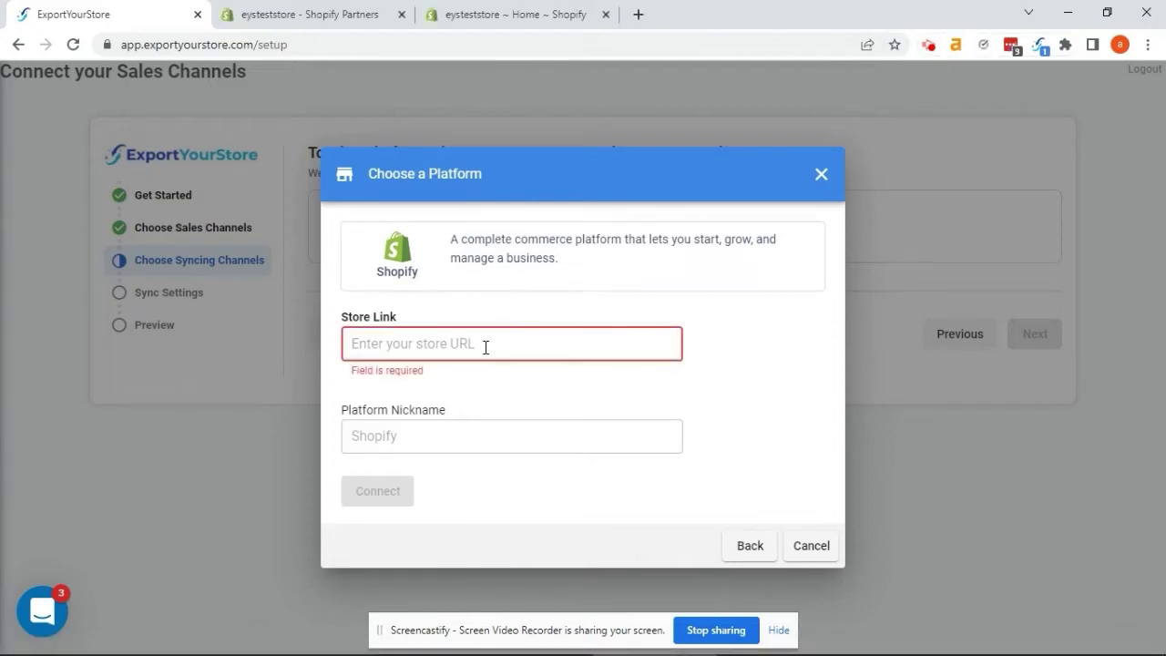
Step: Paste the Shopify store address, add a nickname, connect it, and continue to Sync Settings
left_click(485, 344)
key("ctrl+v")
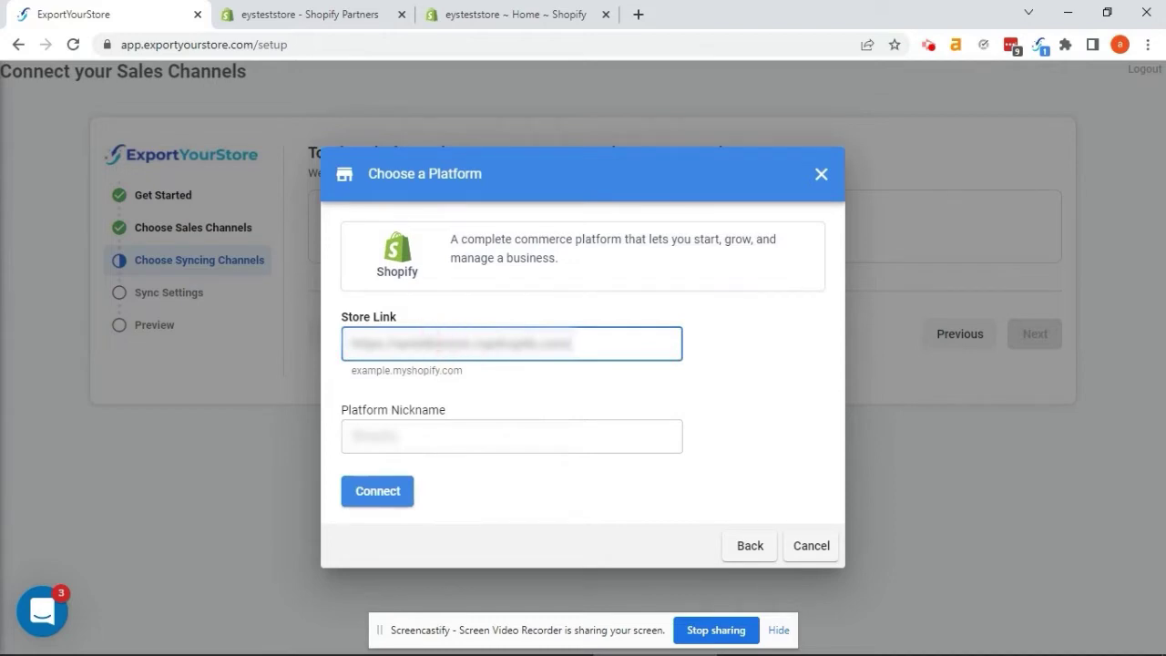
left_click(511, 436)
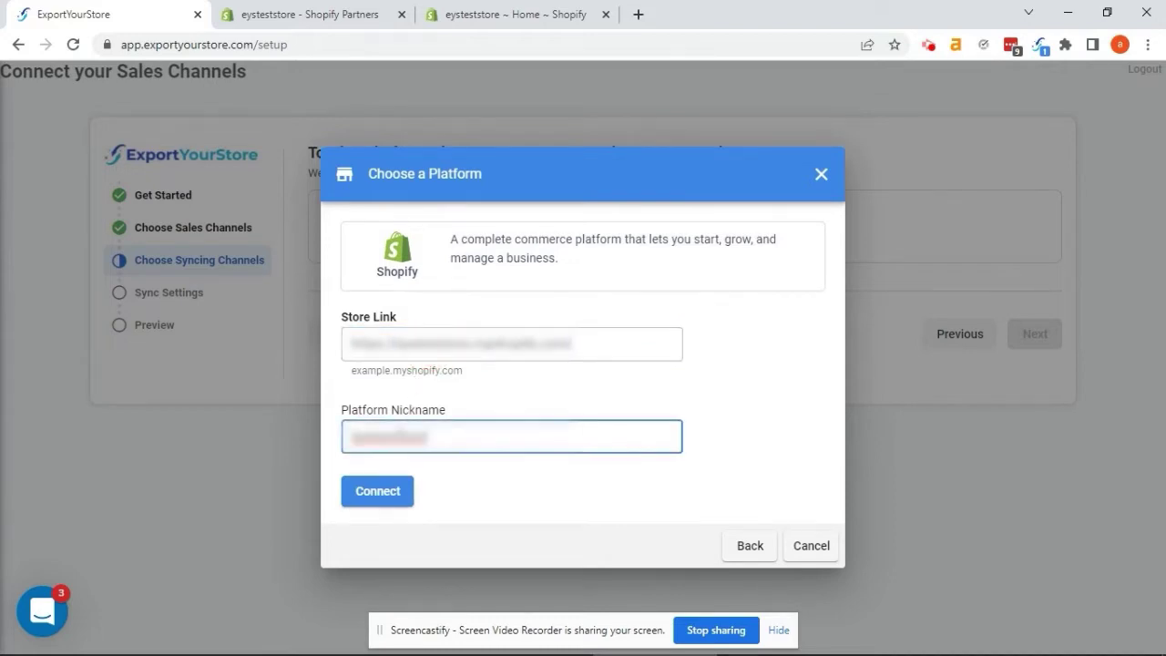
left_click(381, 499)
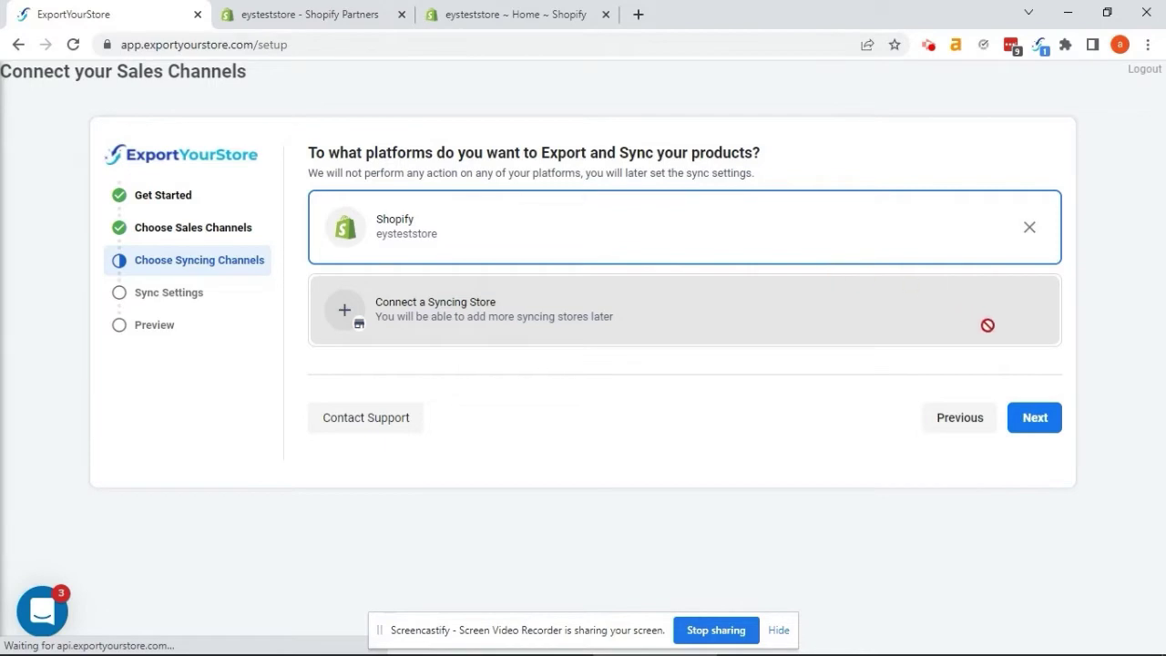
left_click(1041, 422)
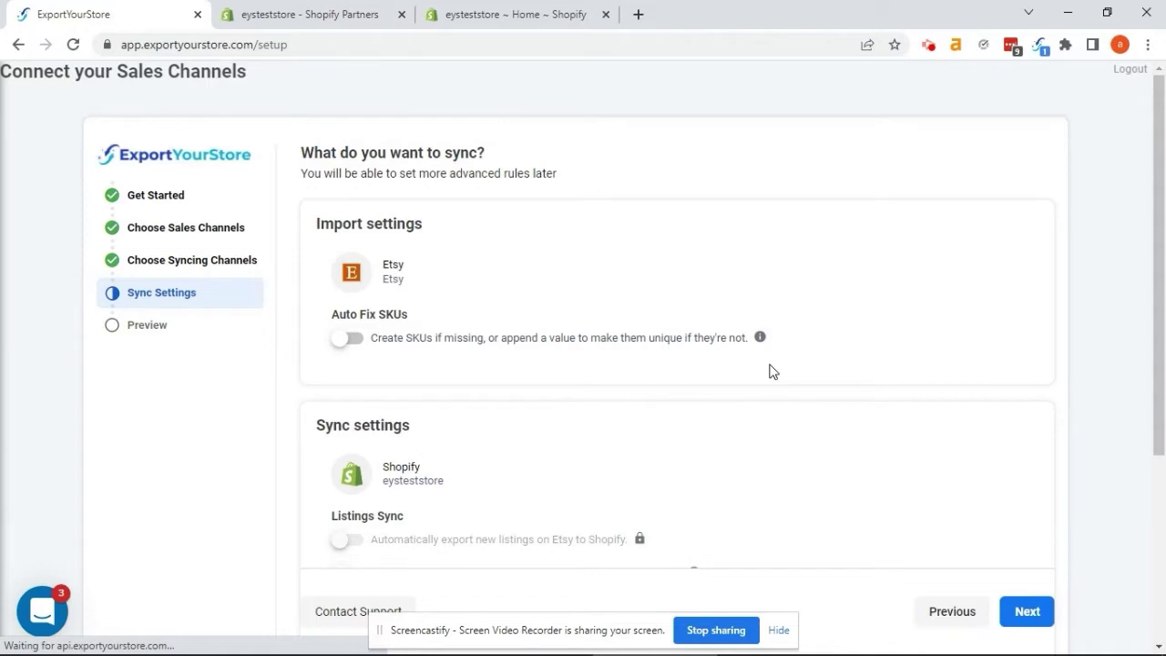
Step: Keep the default sync settings, review the summary, and finish the setup
mouse_move(761, 339)
scroll(687, 389, "down", 2)
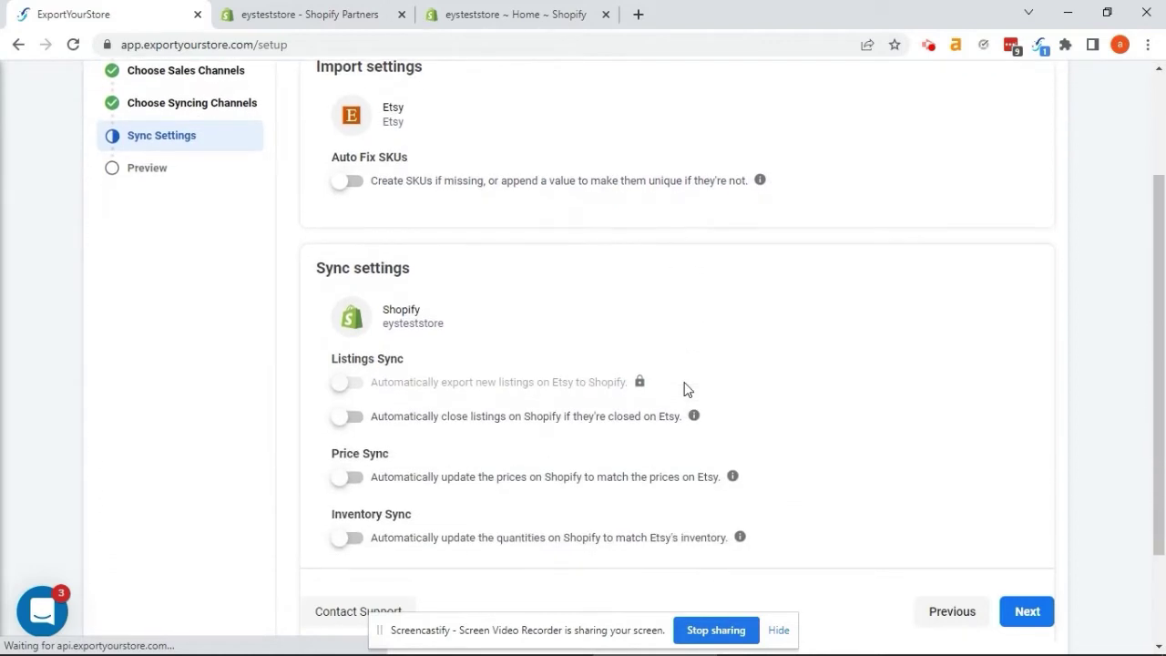
scroll(688, 389, "down", 2)
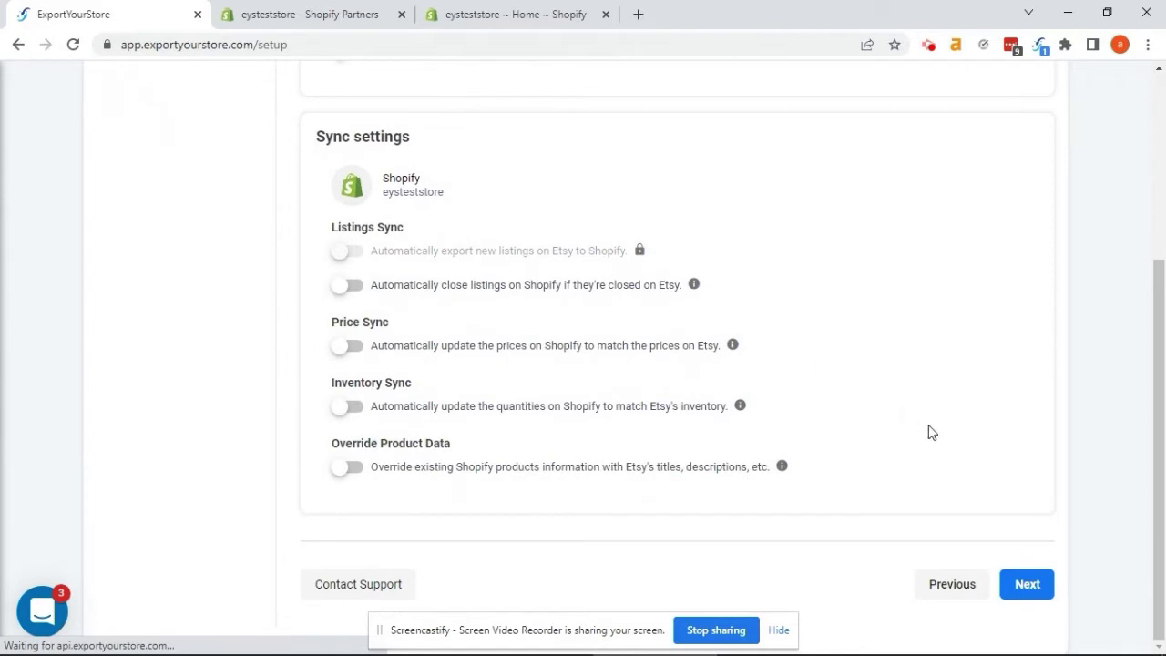
left_click(1028, 585)
left_click(1028, 585)
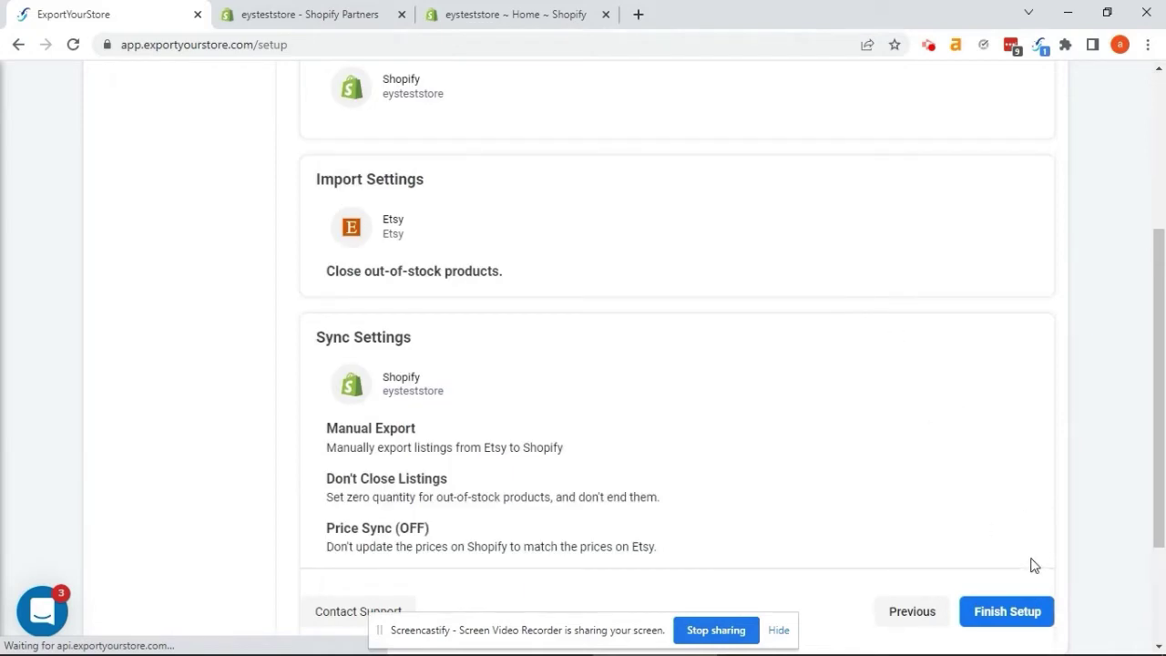
left_click(1007, 611)
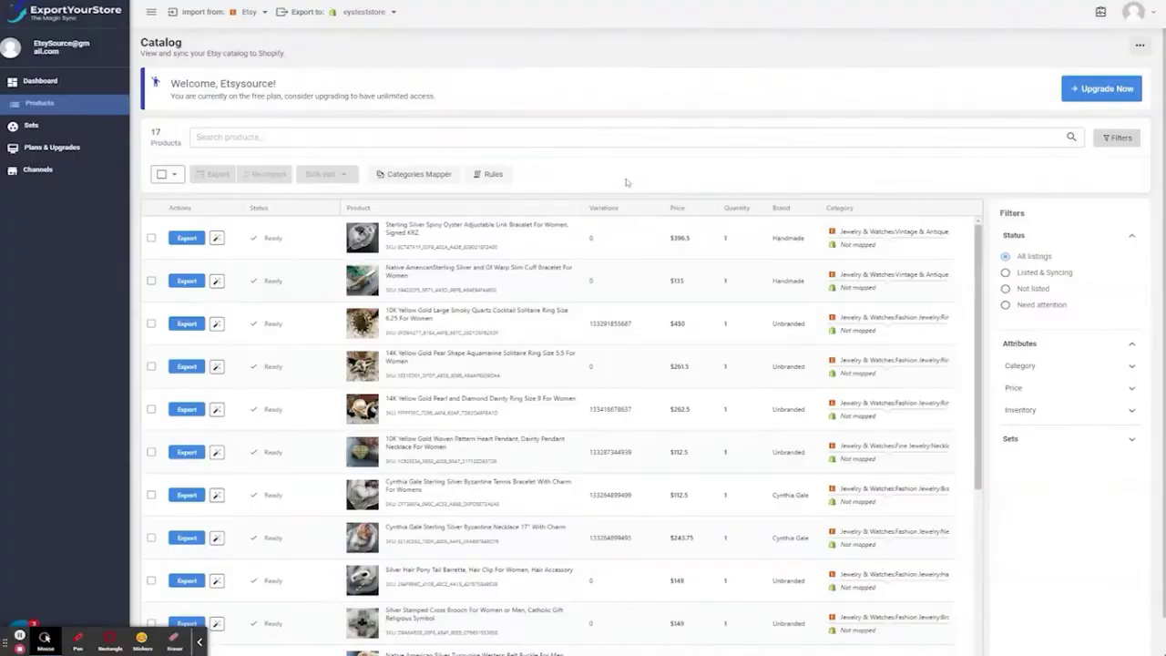
Step: Open category matching from the Sterling Silver Emerald ring row's Category cell
scroll(638, 365, "down", 5)
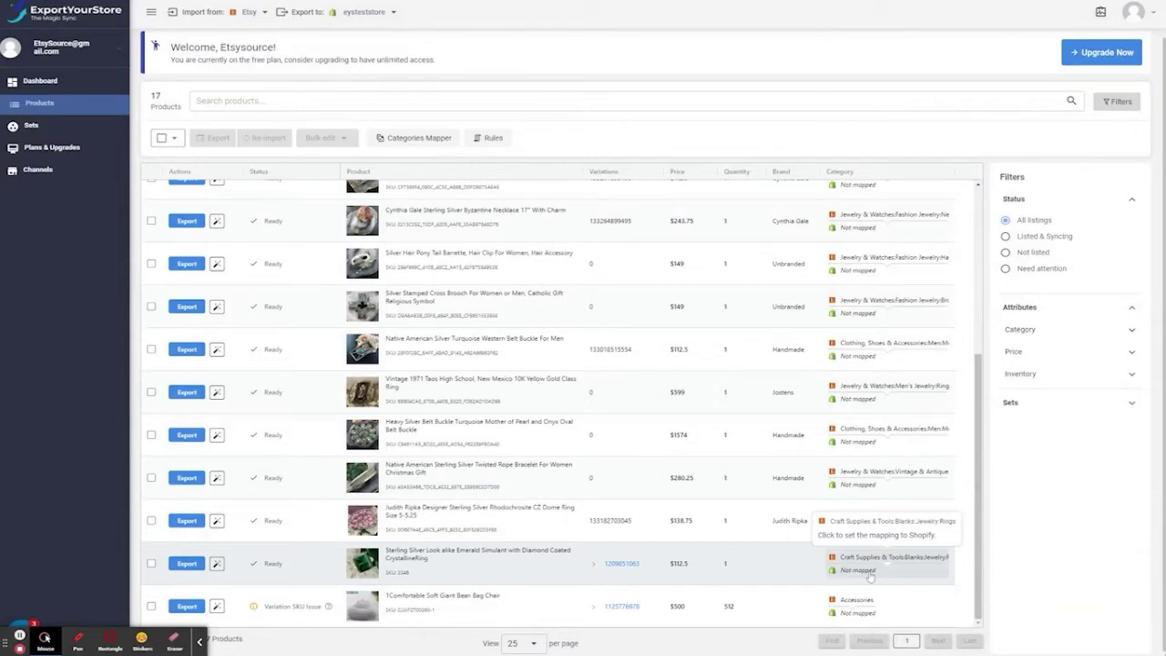
left_click(869, 574)
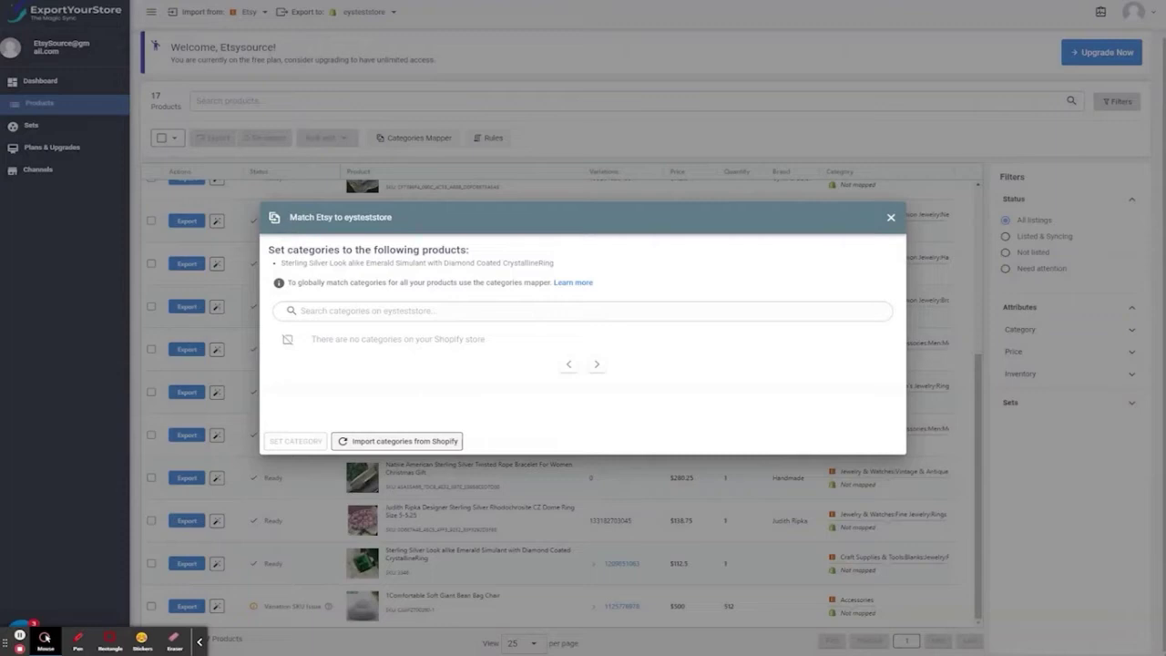
Step: Import the Shopify categories and assign Rings to the emerald simulant ring
left_click(404, 442)
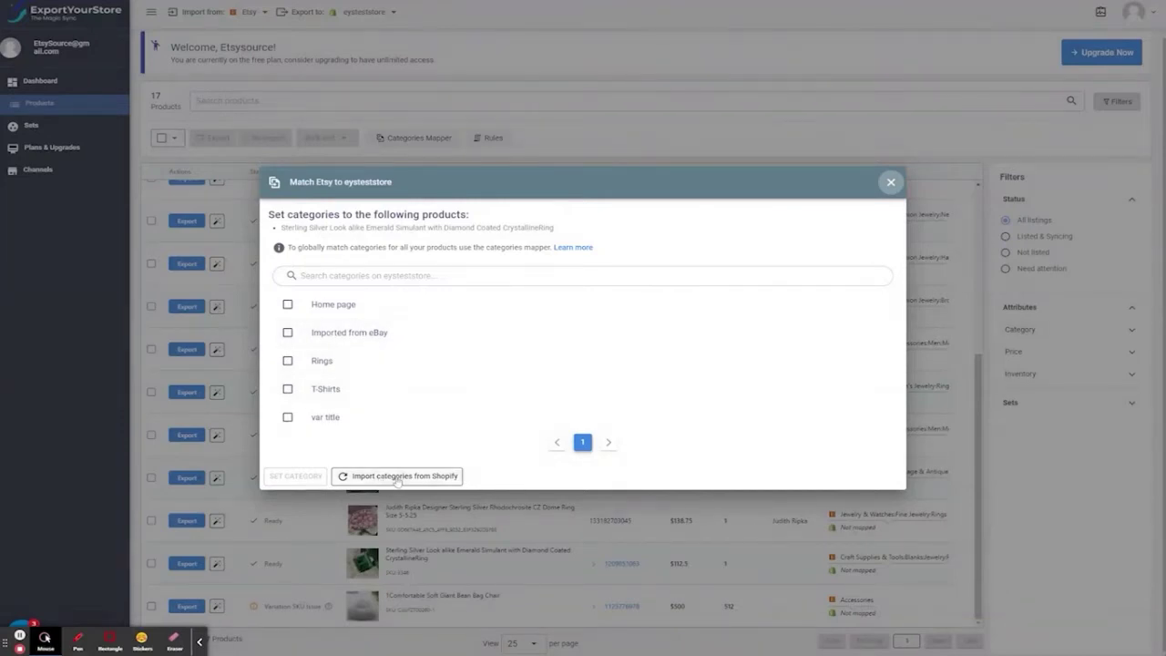
left_click(288, 361)
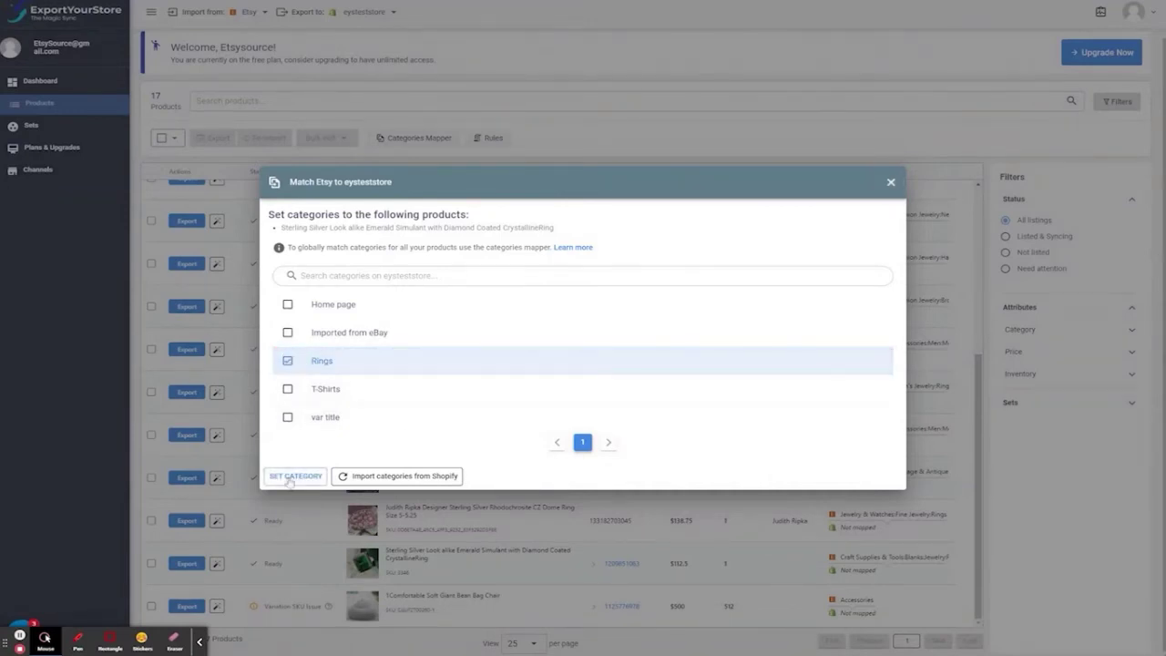
left_click(293, 477)
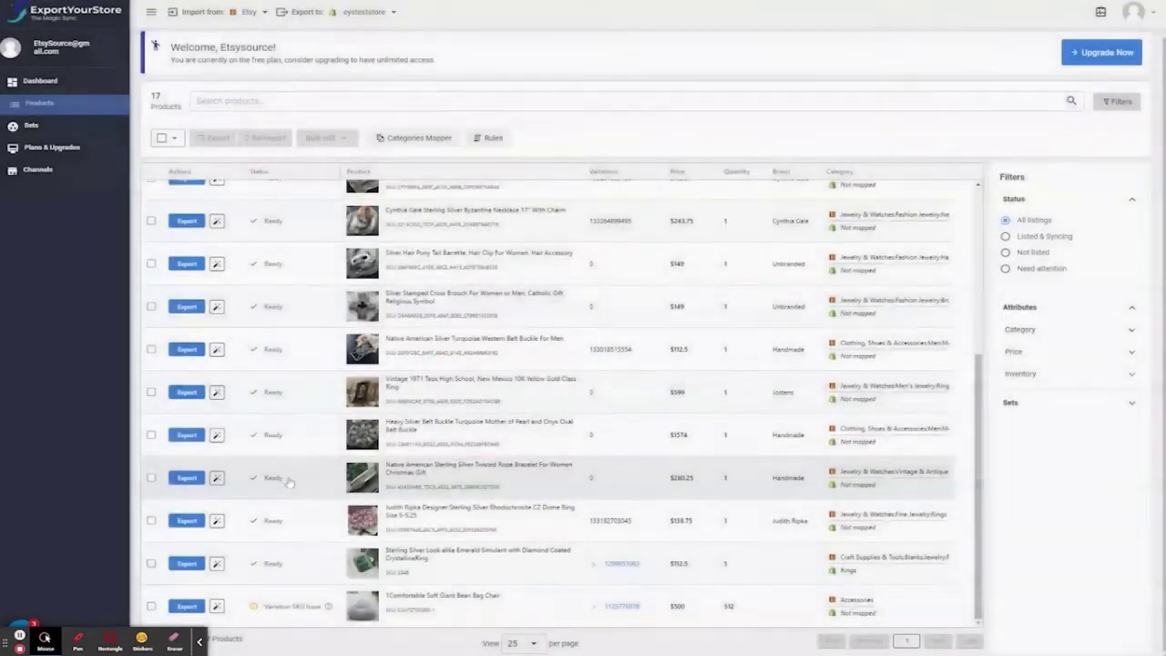
Step: Export the emerald ring row to Shopify so it becomes Listed & Syncing
left_click(186, 564)
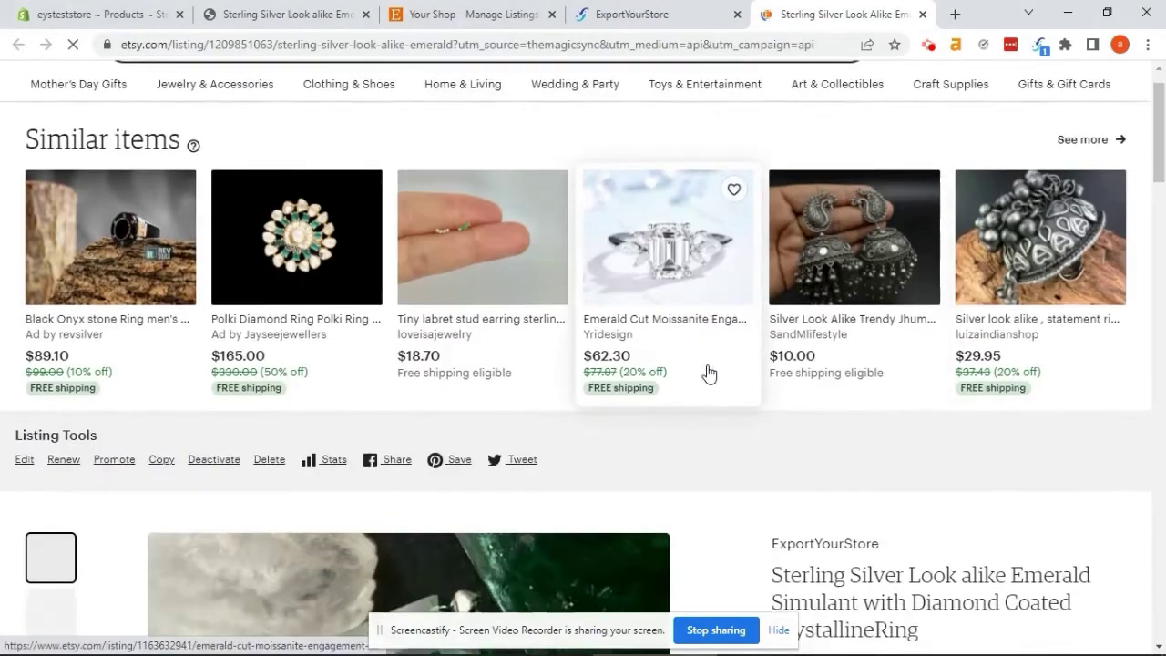
Step: Expand the emerald ring's full Etsy description, down to its about-us section
scroll(709, 373, "down", 3)
scroll(706, 366, "down", 1)
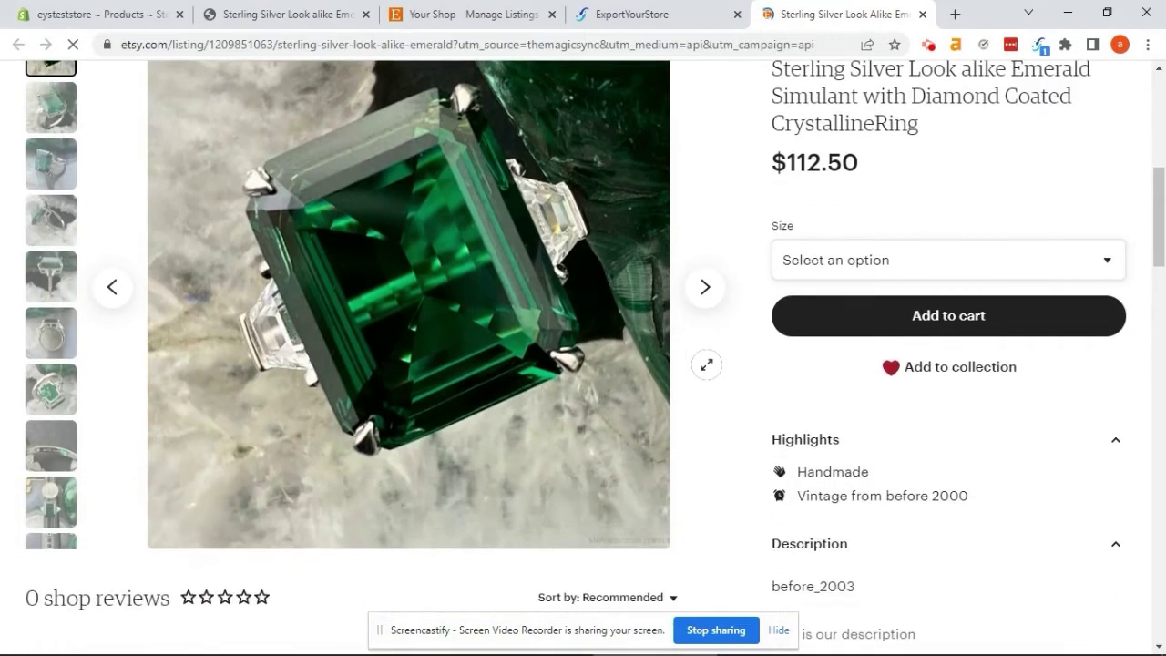
scroll(707, 366, "down", 3)
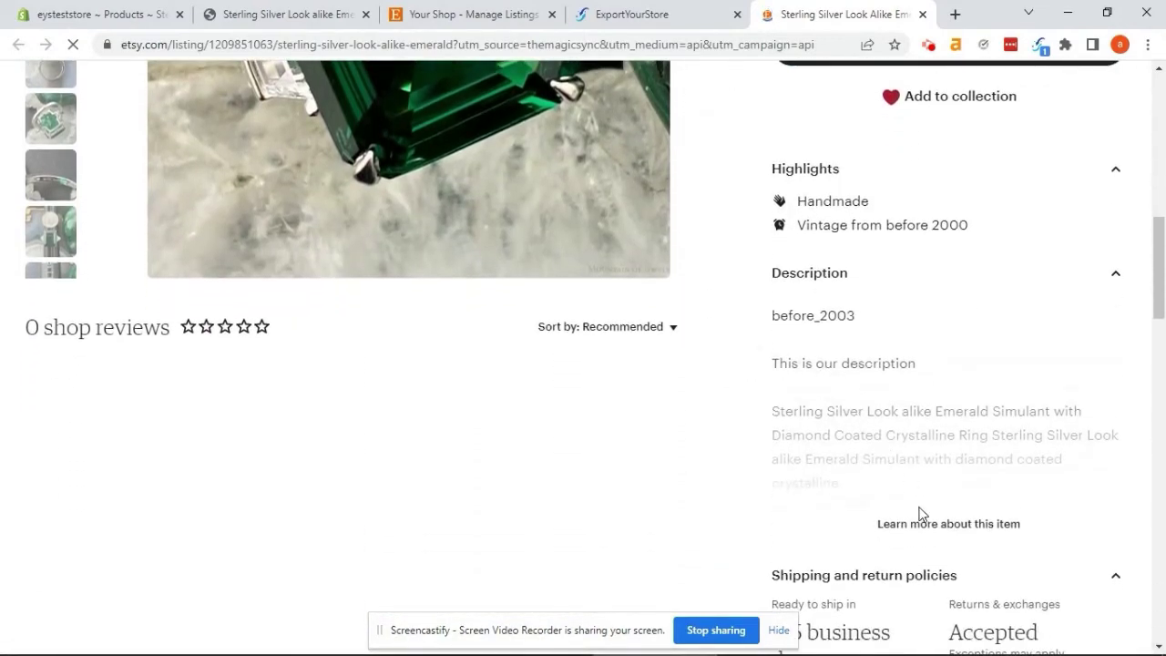
left_click(916, 521)
scroll(916, 523, "down", 3)
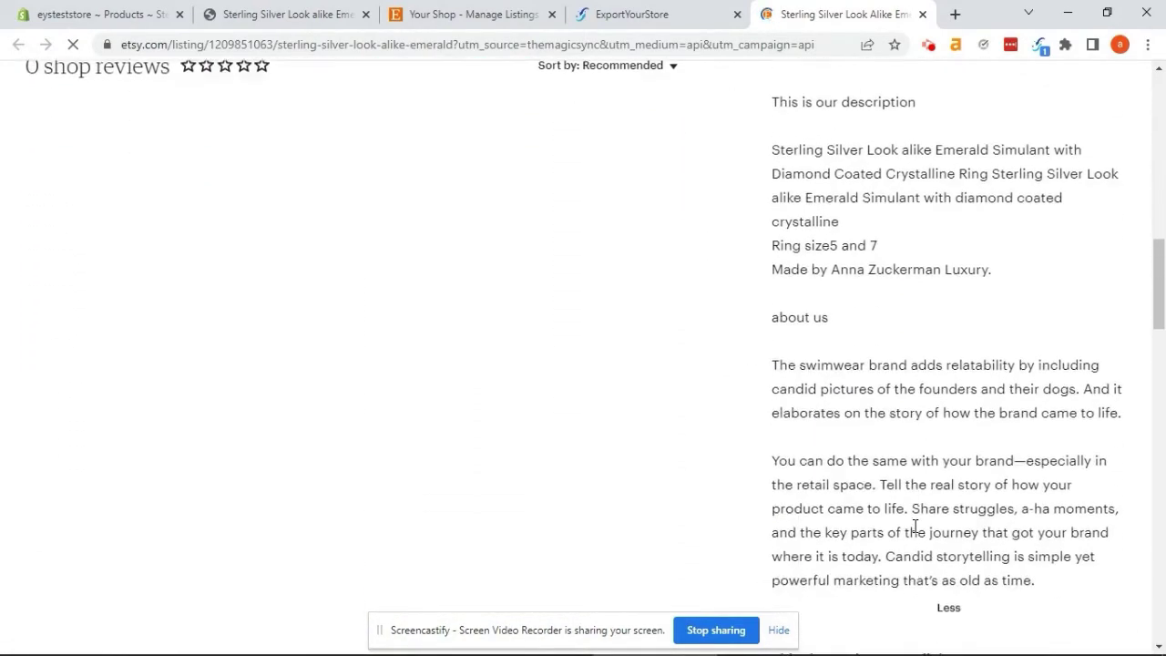
scroll(916, 526, "down", 4)
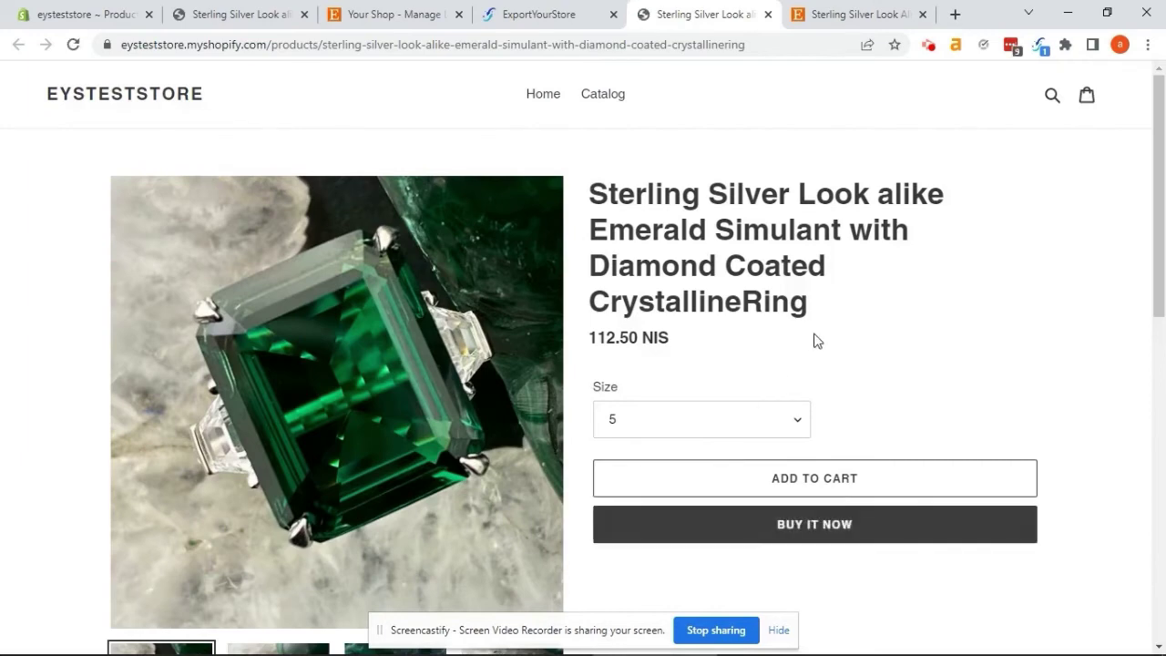
Step: Check the ring's available sizes on the Shopify storefront, leaving size 5 selected
scroll(816, 341, "down", 3)
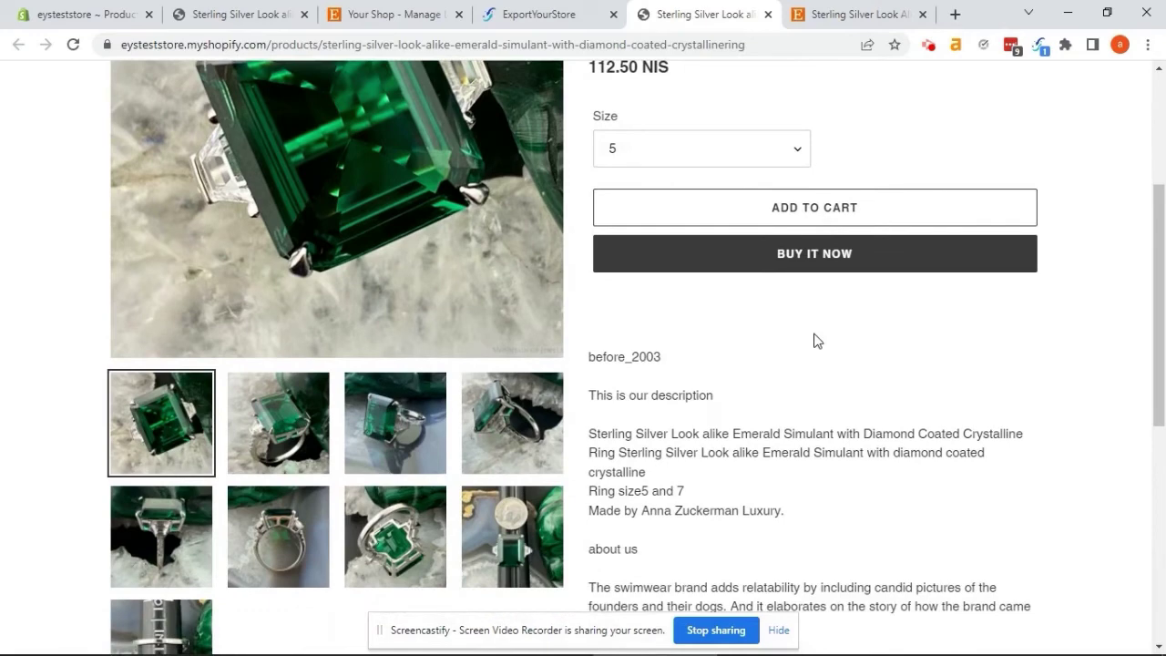
scroll(817, 341, "down", 1)
scroll(815, 339, "up", 2)
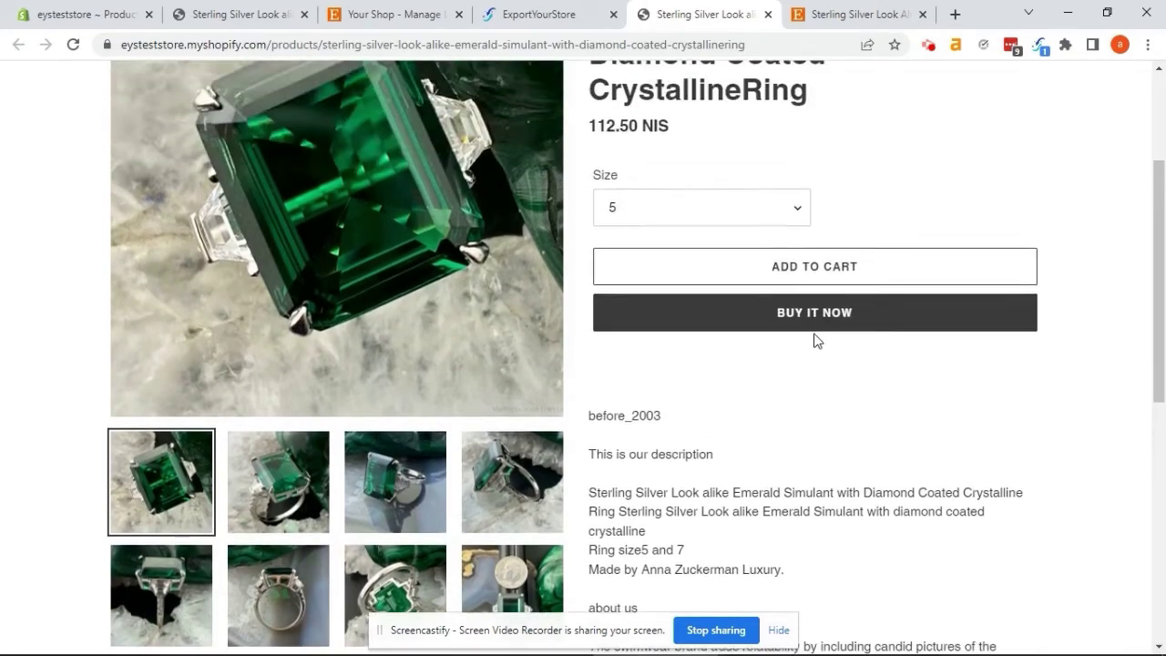
left_click(781, 250)
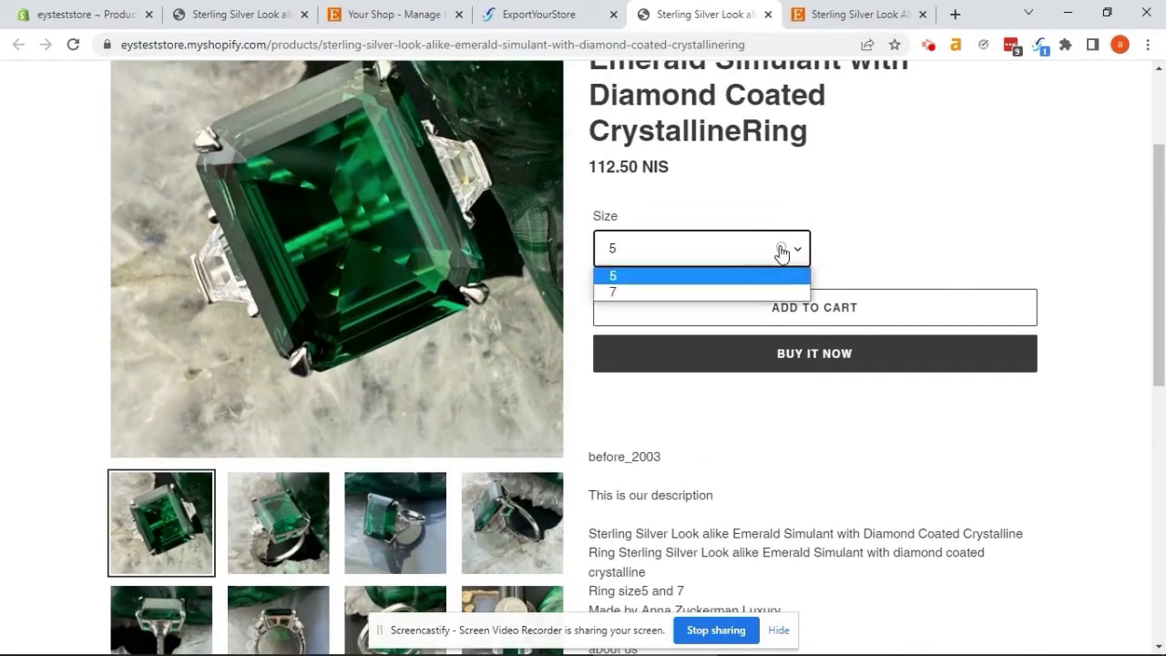
left_click(800, 506)
Step: Highlight the ring details paragraph to keep, then clear the selection
scroll(800, 506, "down", 4)
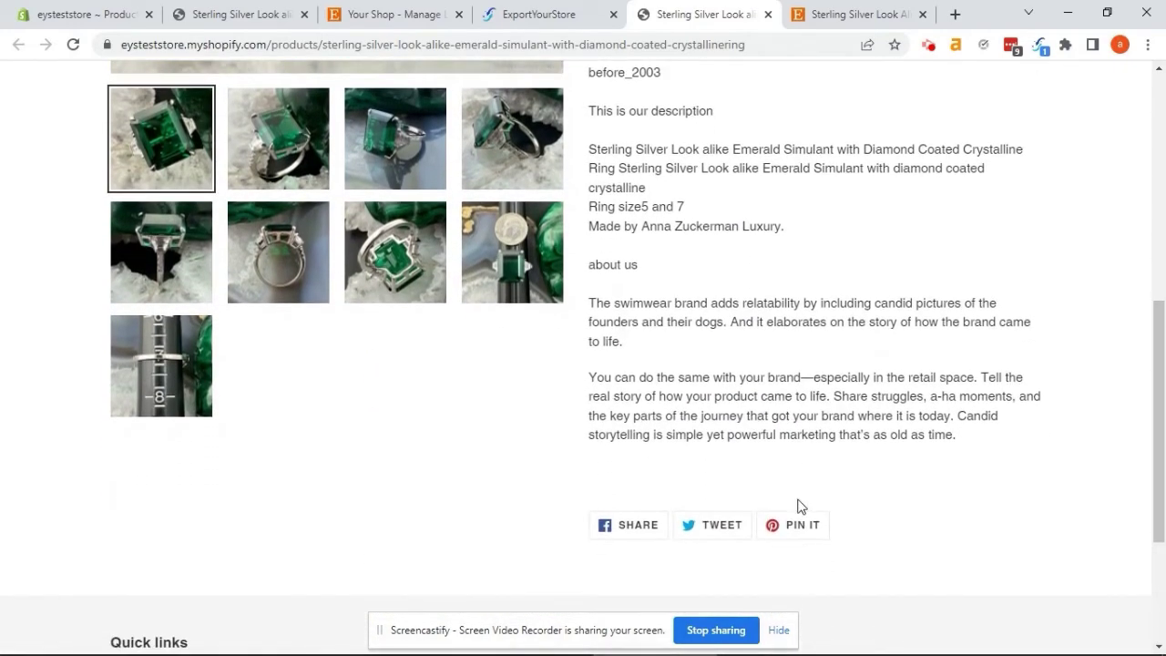
scroll(800, 506, "up", 2)
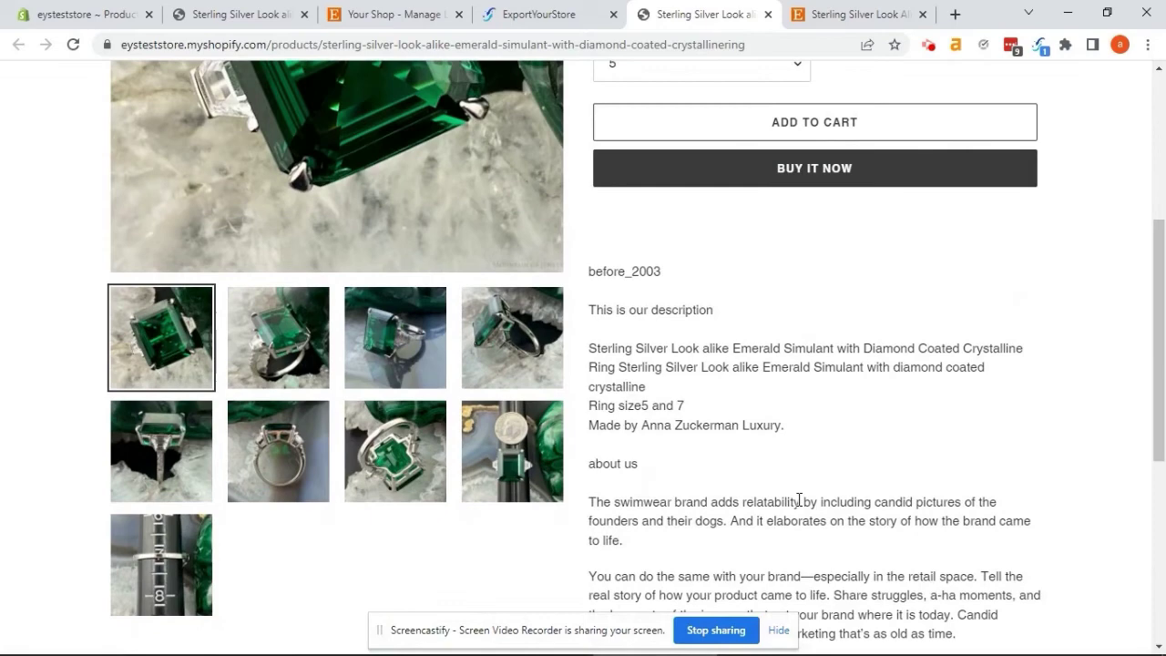
scroll(798, 500, "down", 1)
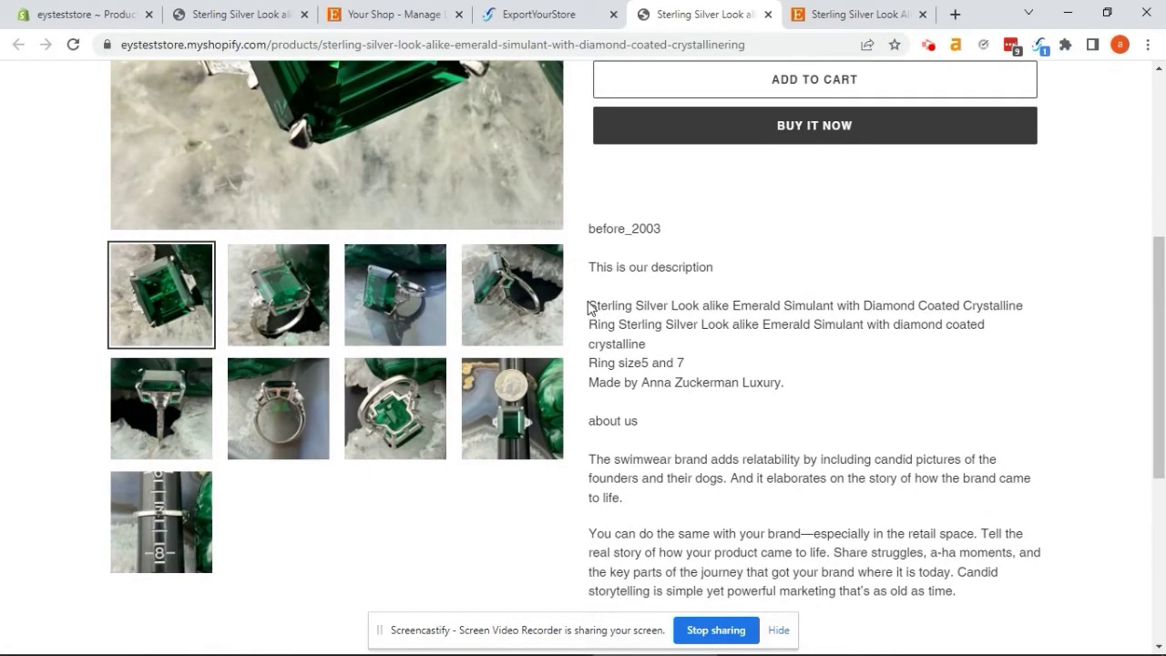
left_click_drag(588, 307, 796, 389)
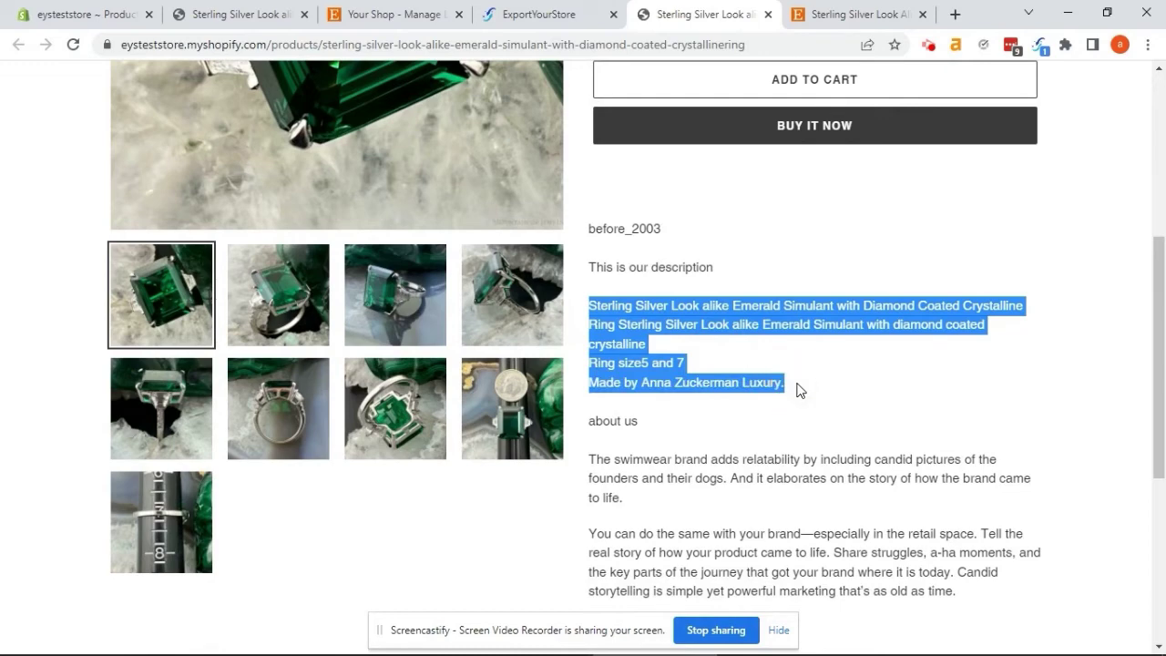
left_click(797, 389)
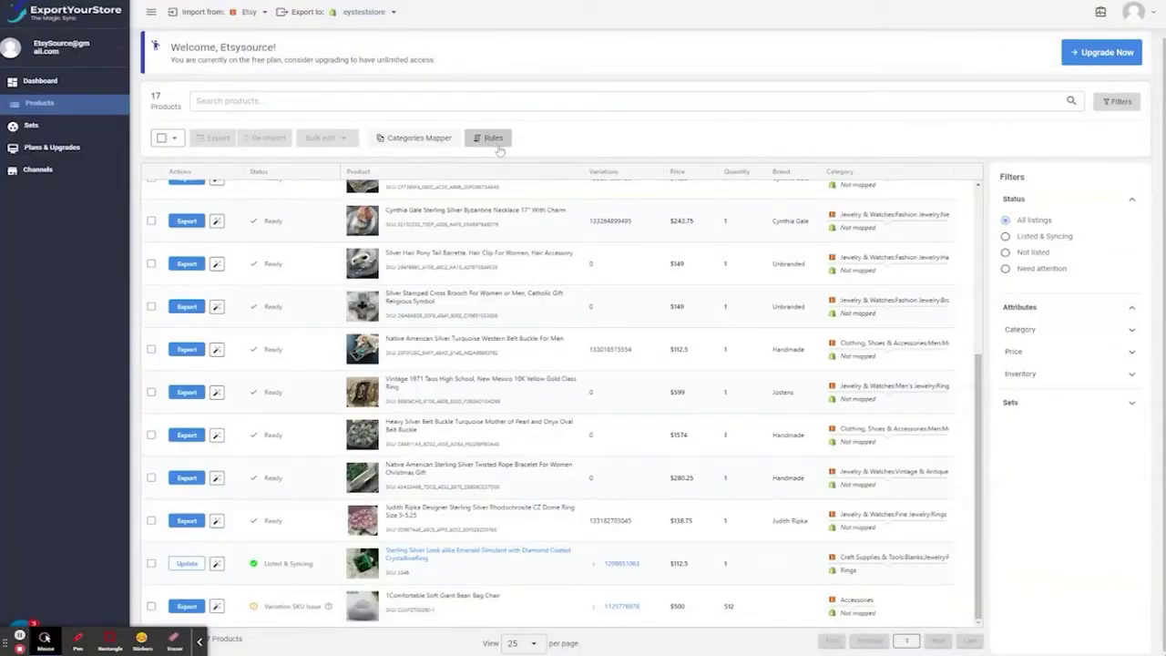
Step: Create a new Description rule with the 'Select part of text' action
left_click(495, 140)
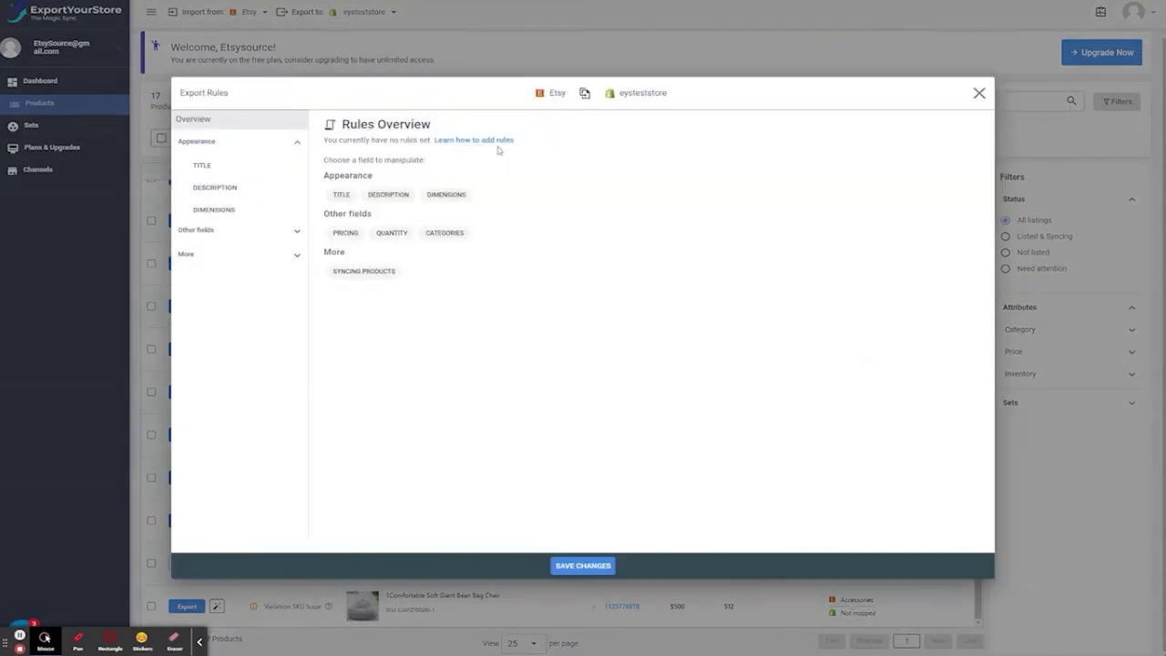
left_click(247, 191)
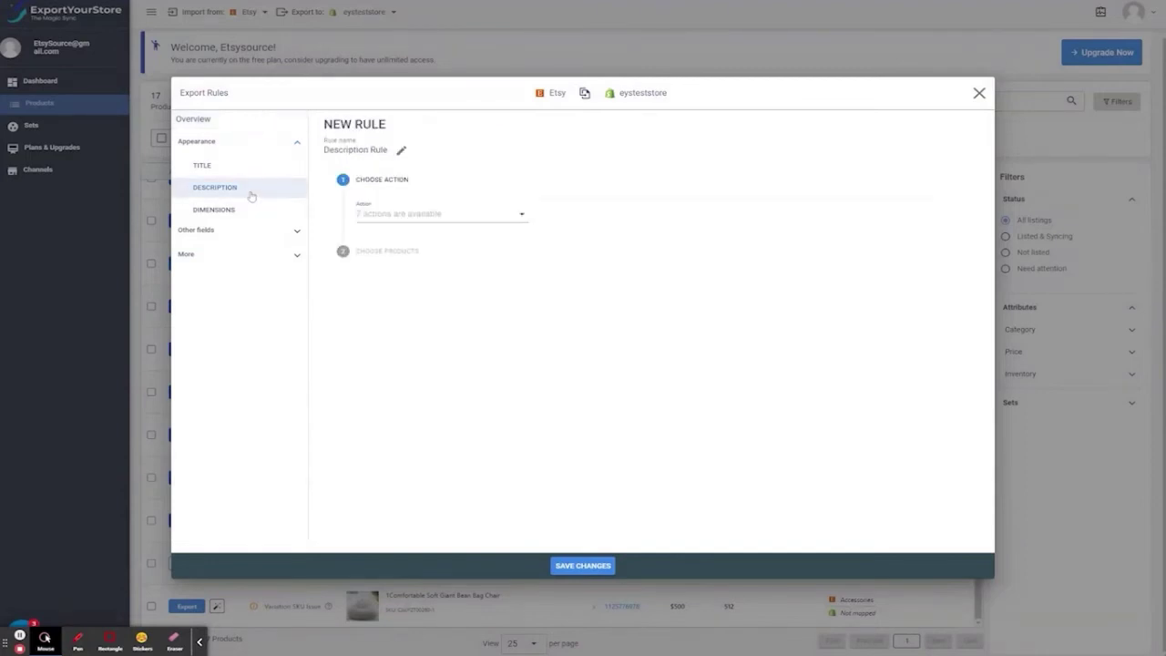
left_click(419, 215)
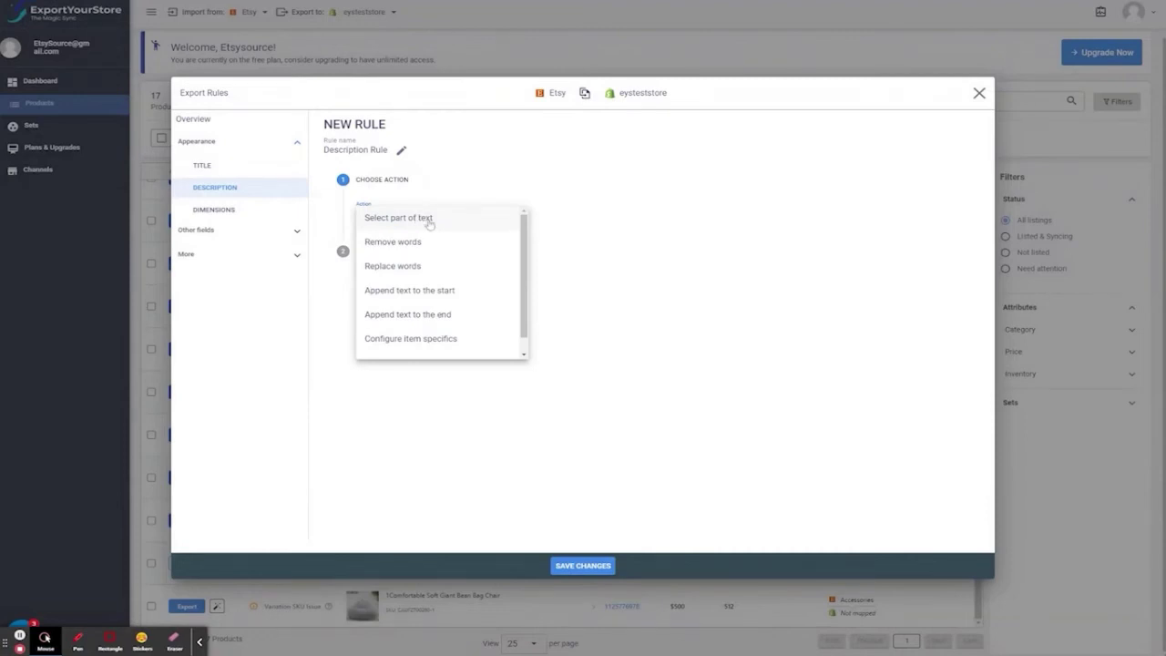
left_click(429, 222)
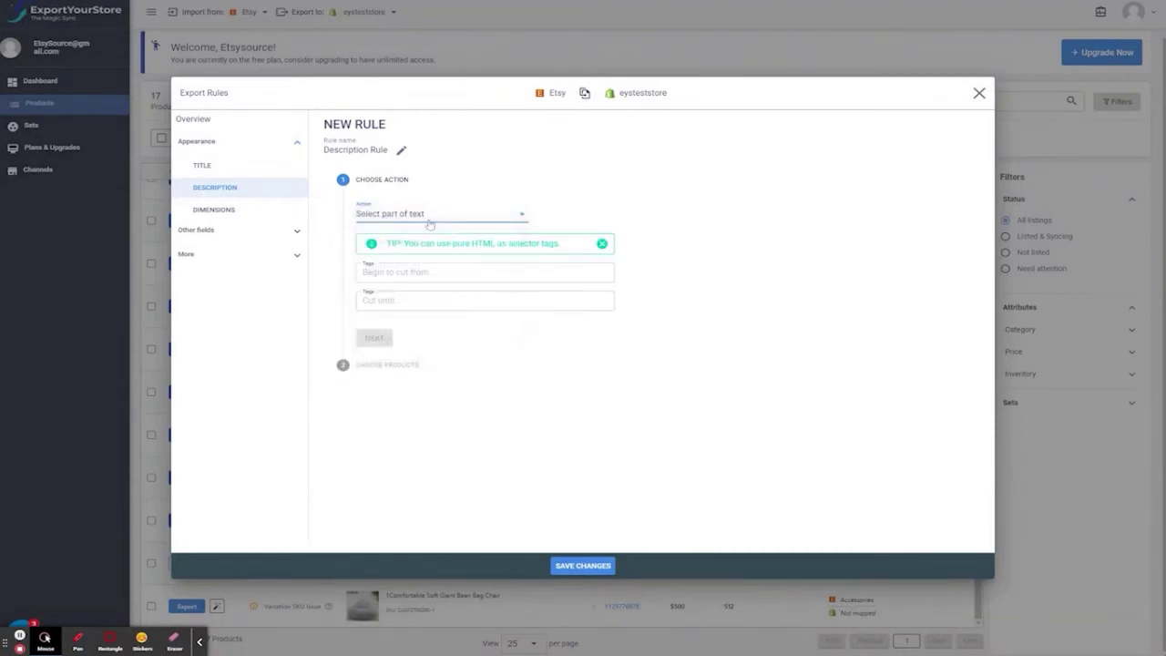
Step: Set the rule's start tag to 'This is our description' and end tag to 'about us'
left_click(416, 271)
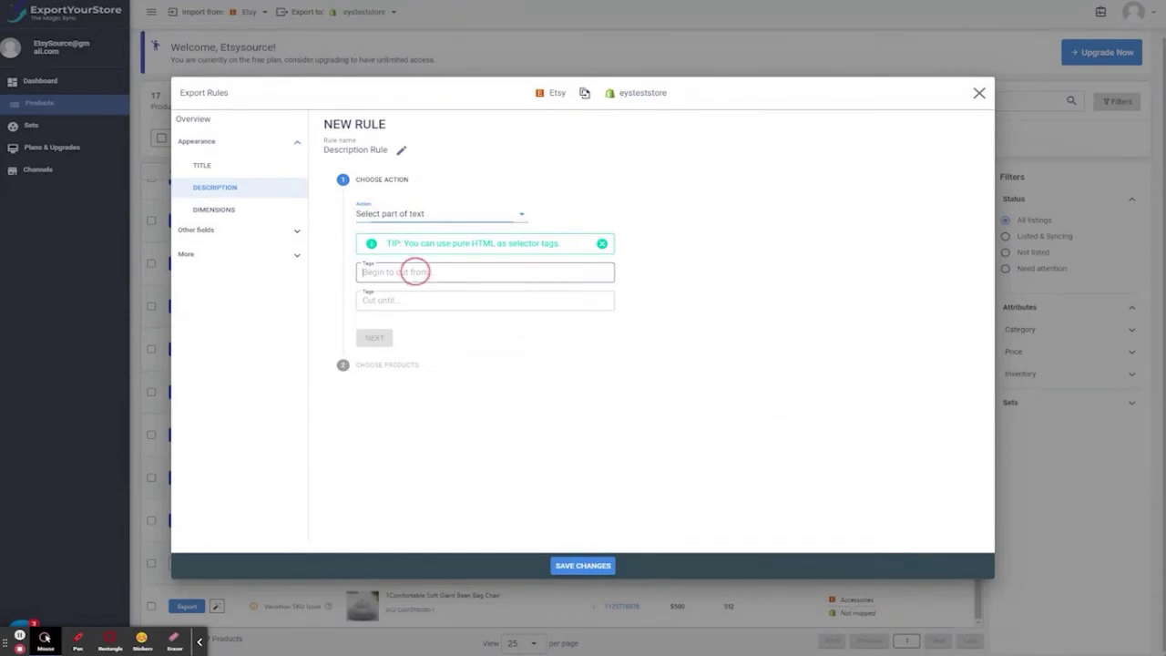
type("This is our description")
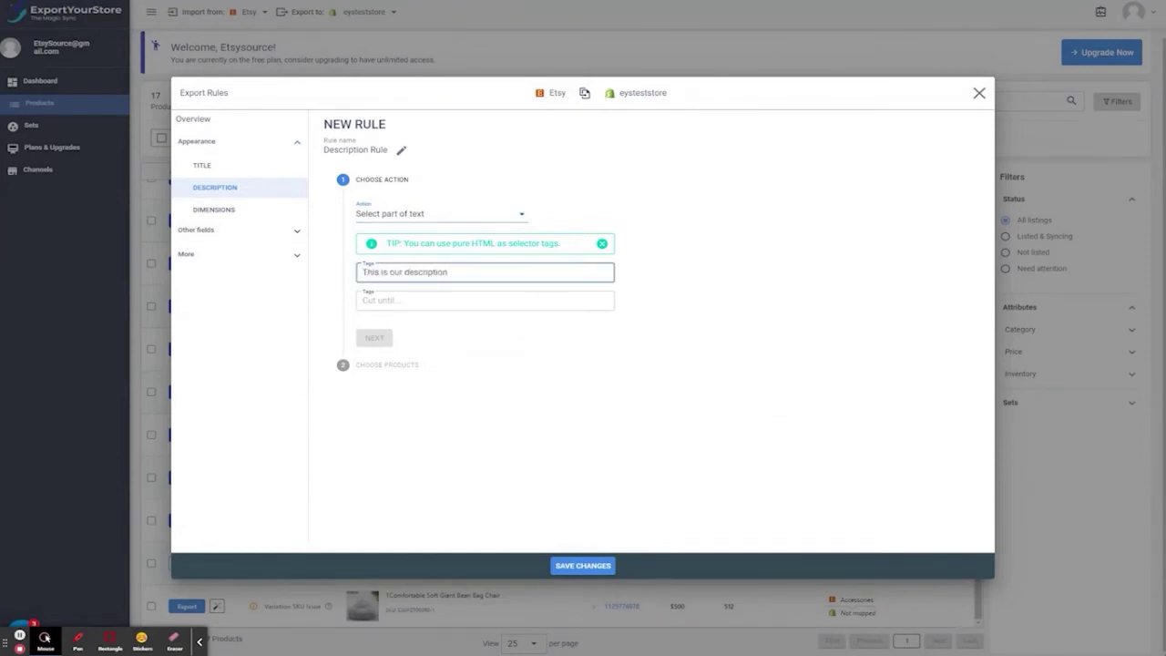
key("Return")
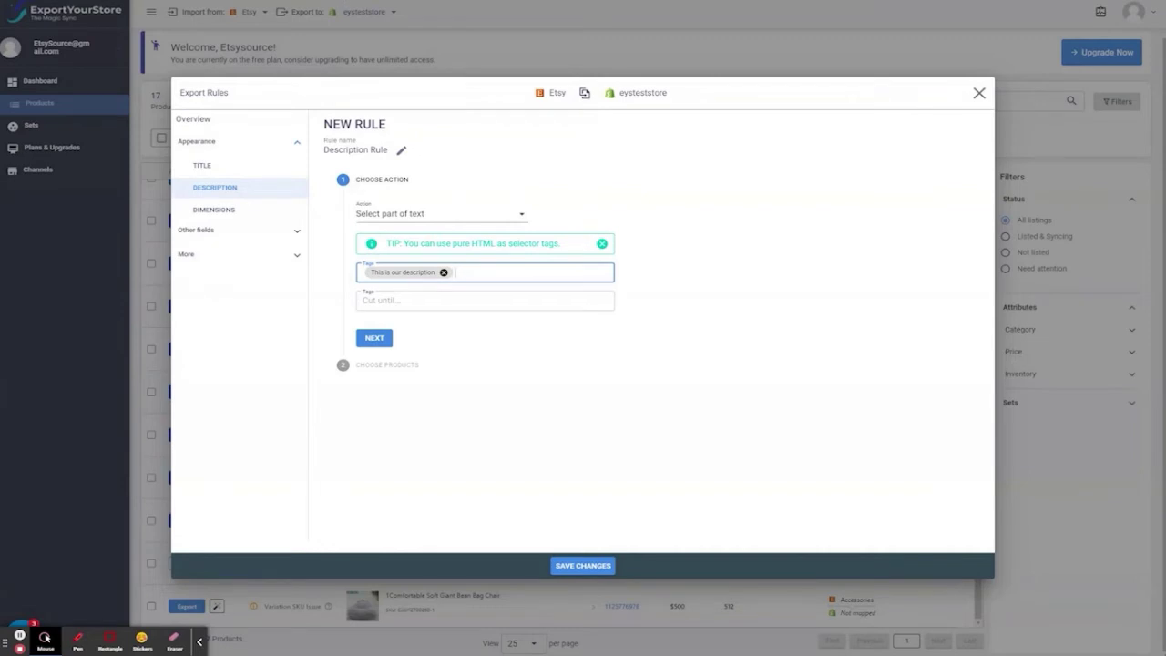
left_click(416, 299)
type("about us")
key("Return")
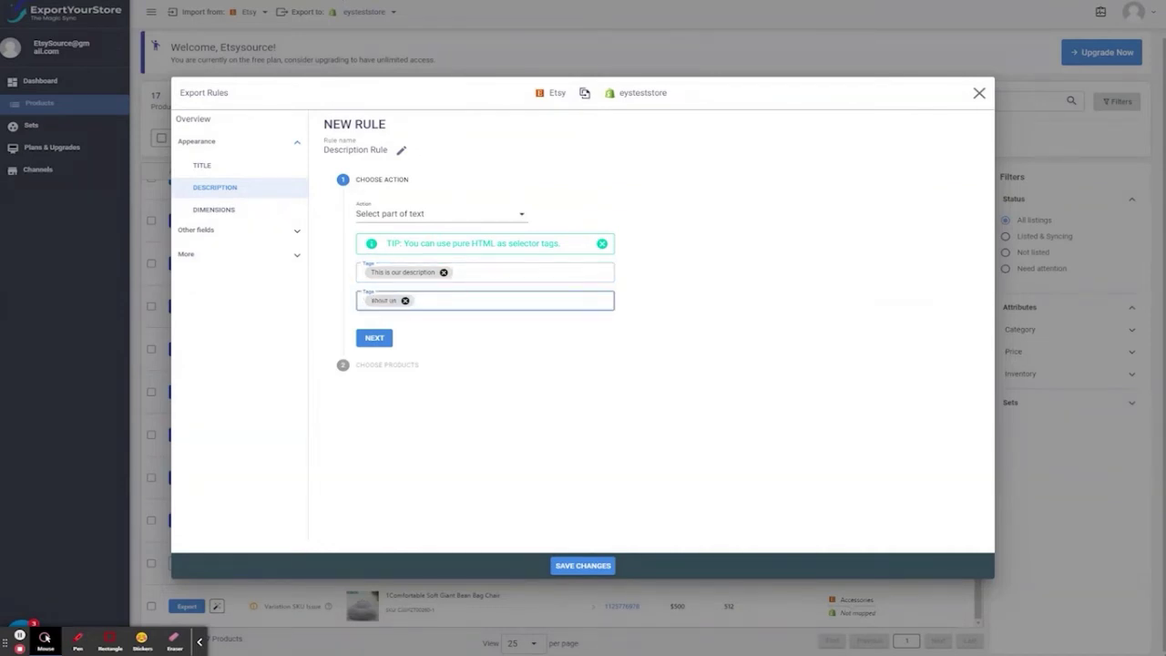
Step: Make the description rule apply to all exported products instead of filtered ones
left_click(373, 338)
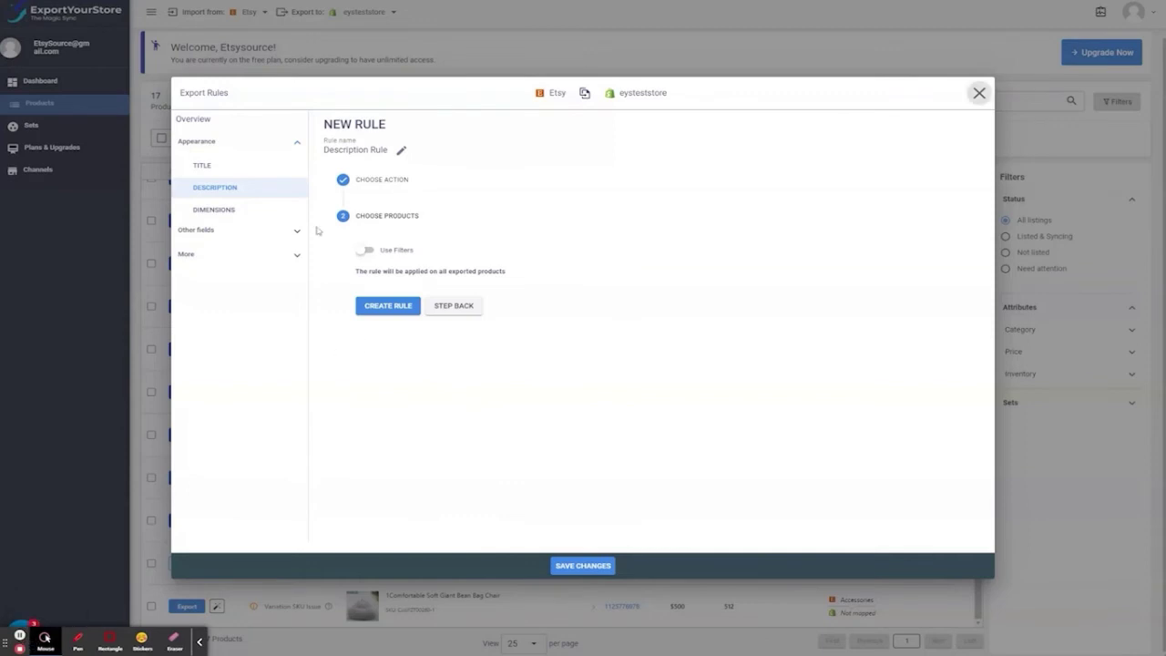
left_click(366, 249)
left_click(441, 290)
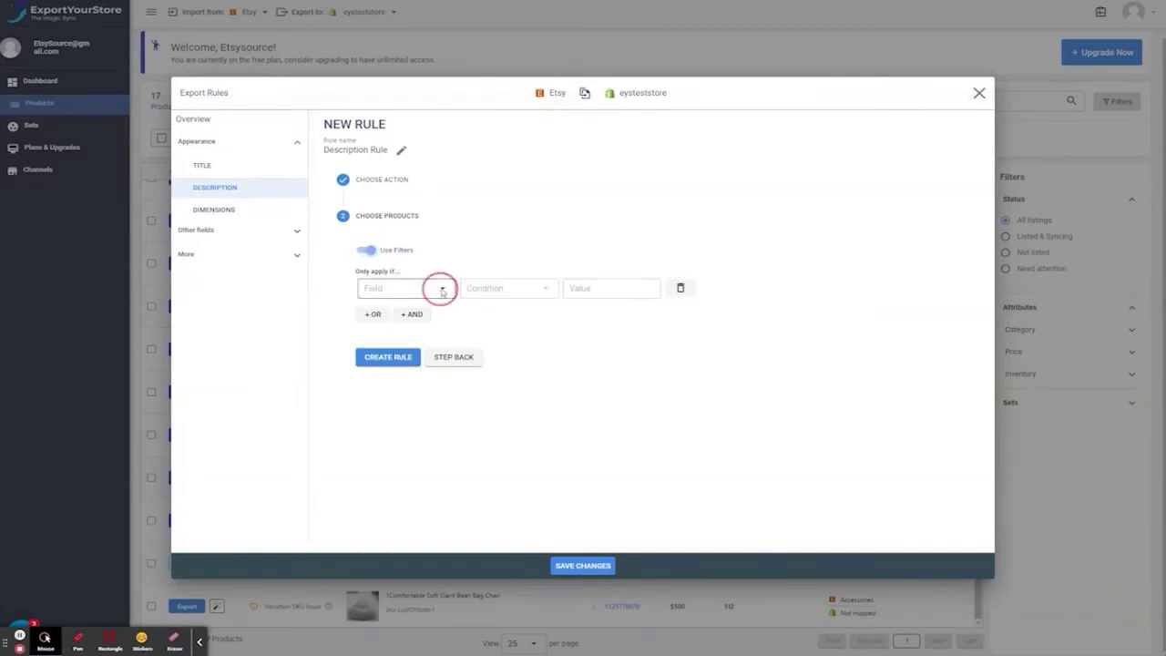
left_click(497, 289)
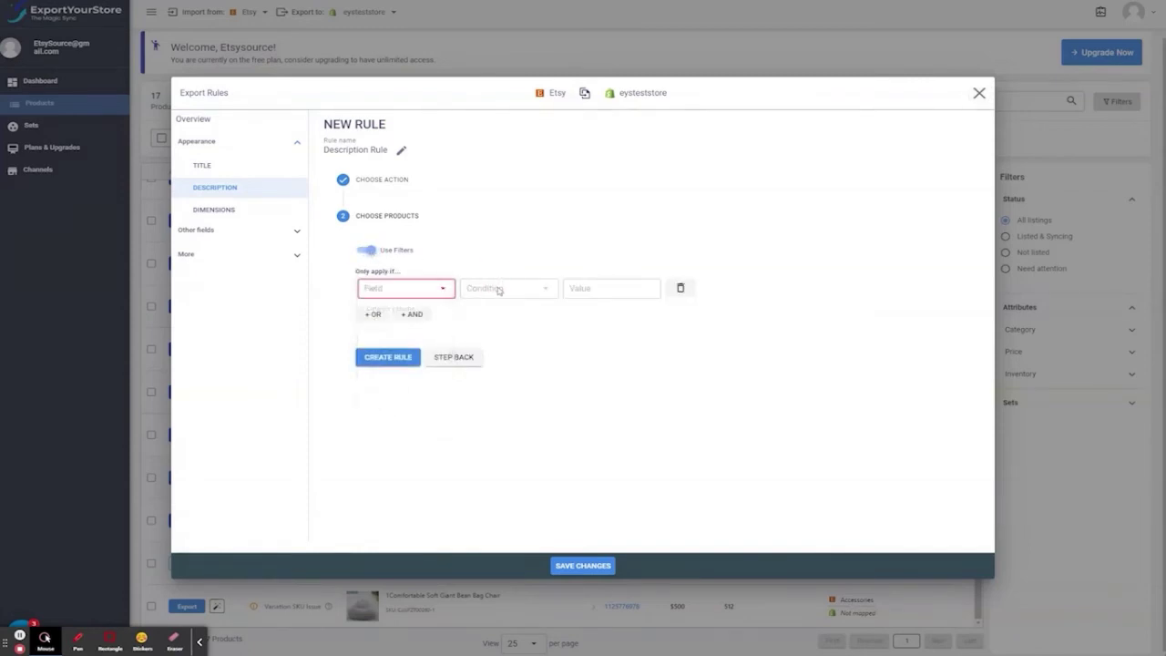
left_click(367, 254)
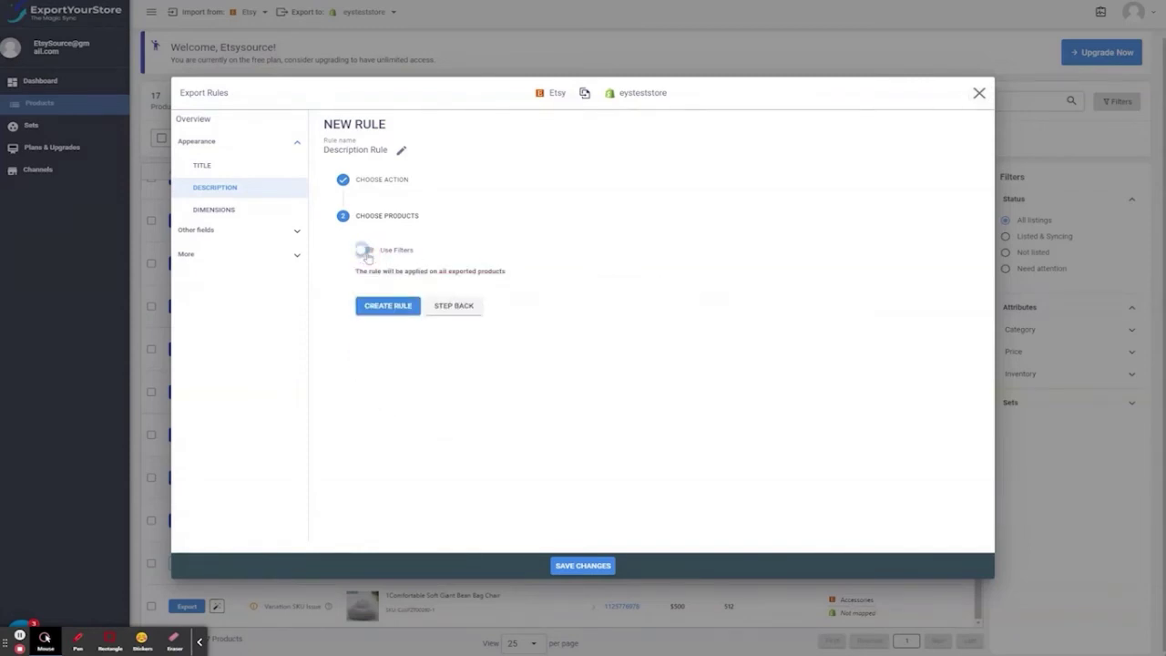
Step: Create and save the Description Rule, then return to the product catalog
left_click(389, 306)
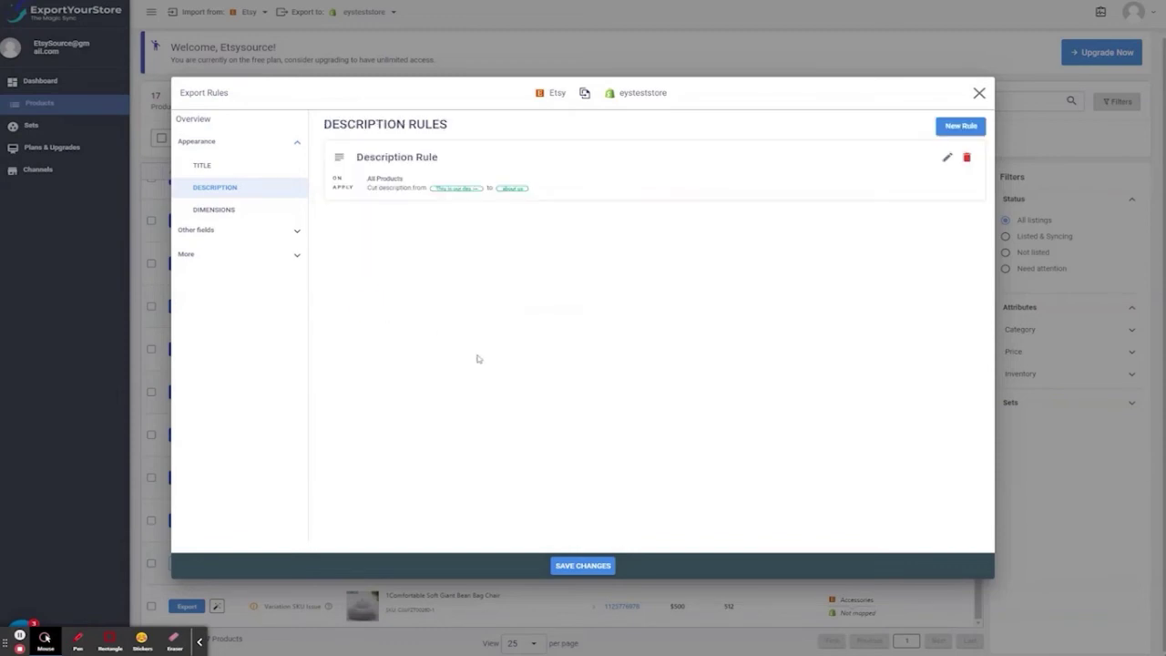
left_click(583, 569)
left_click(979, 94)
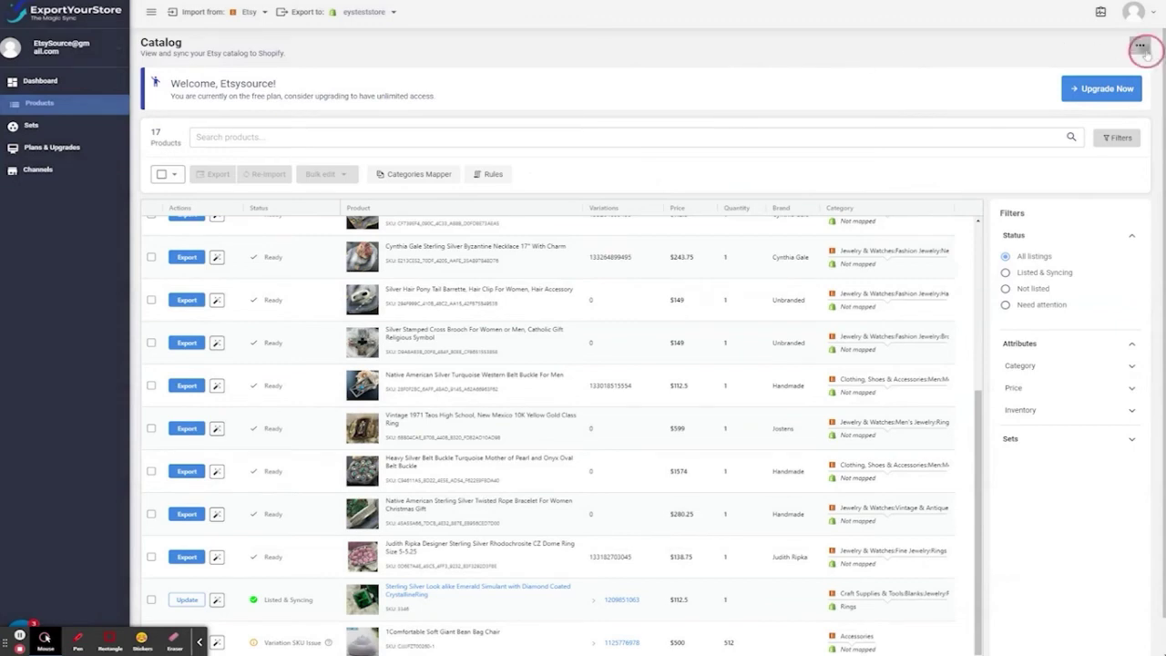
Step: Turn on 'Override Shopify product data when it is updated on Etsy' in Sync Settings and save
left_click(1139, 45)
left_click(1128, 65)
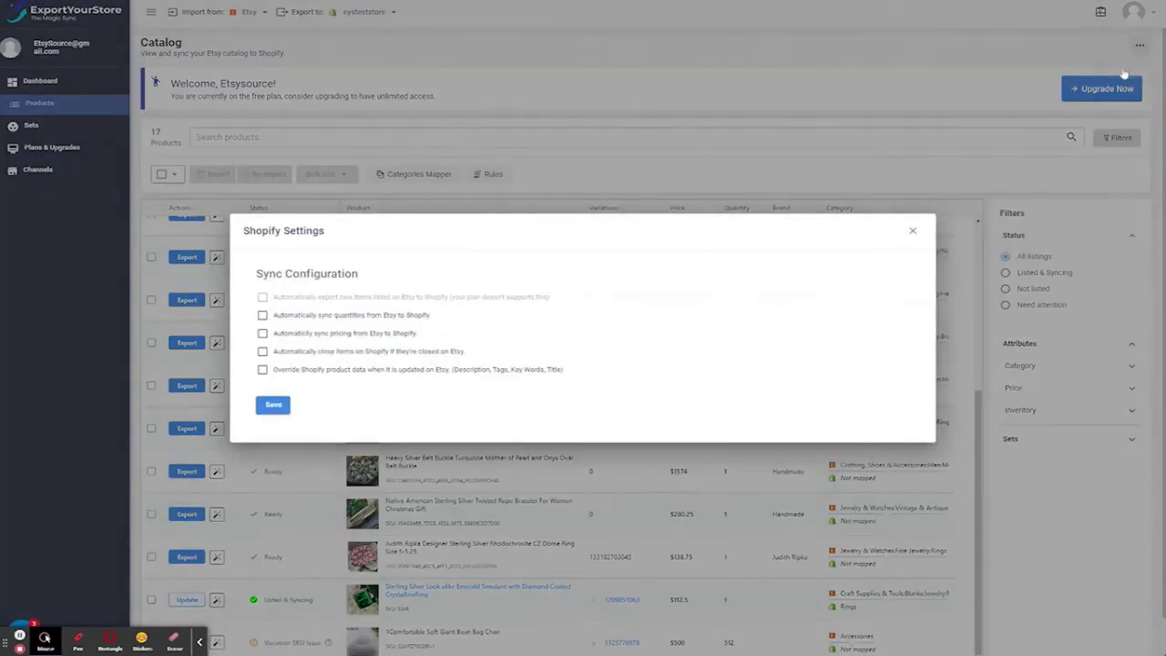
left_click(262, 370)
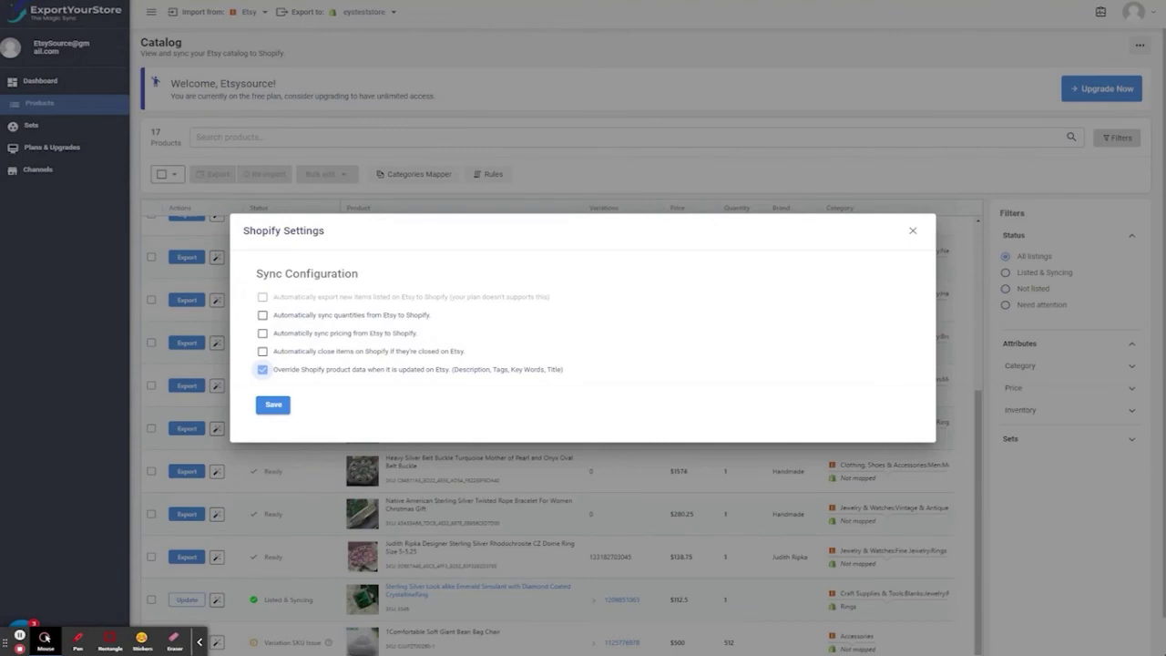
left_click(277, 408)
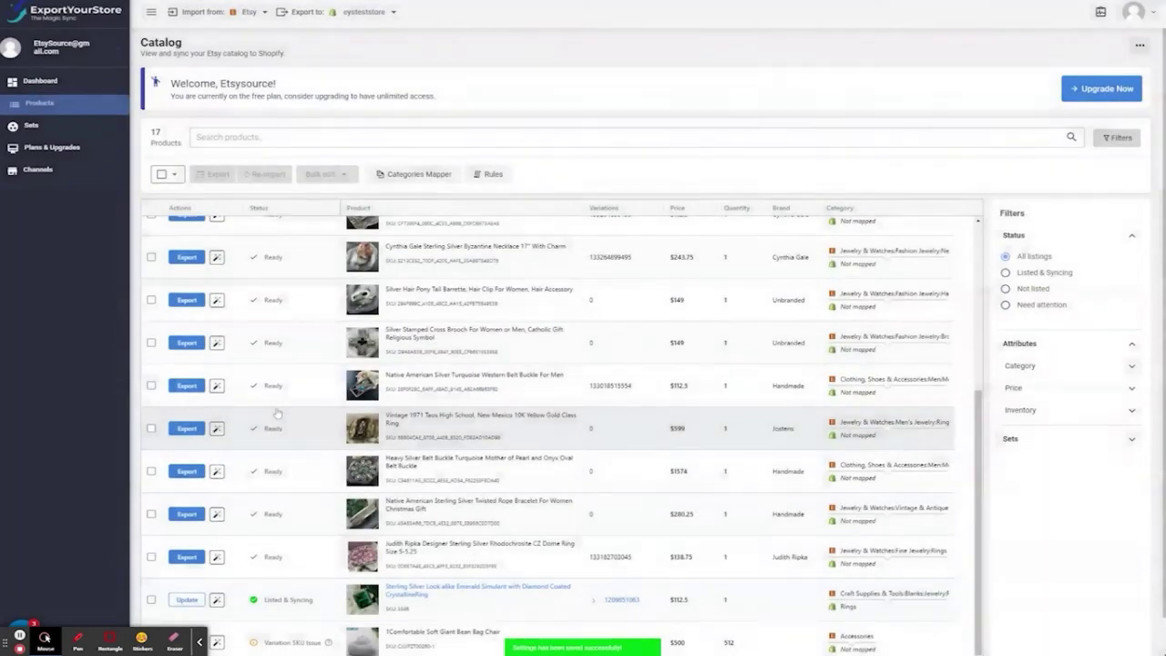
scroll(278, 412, "down", 1)
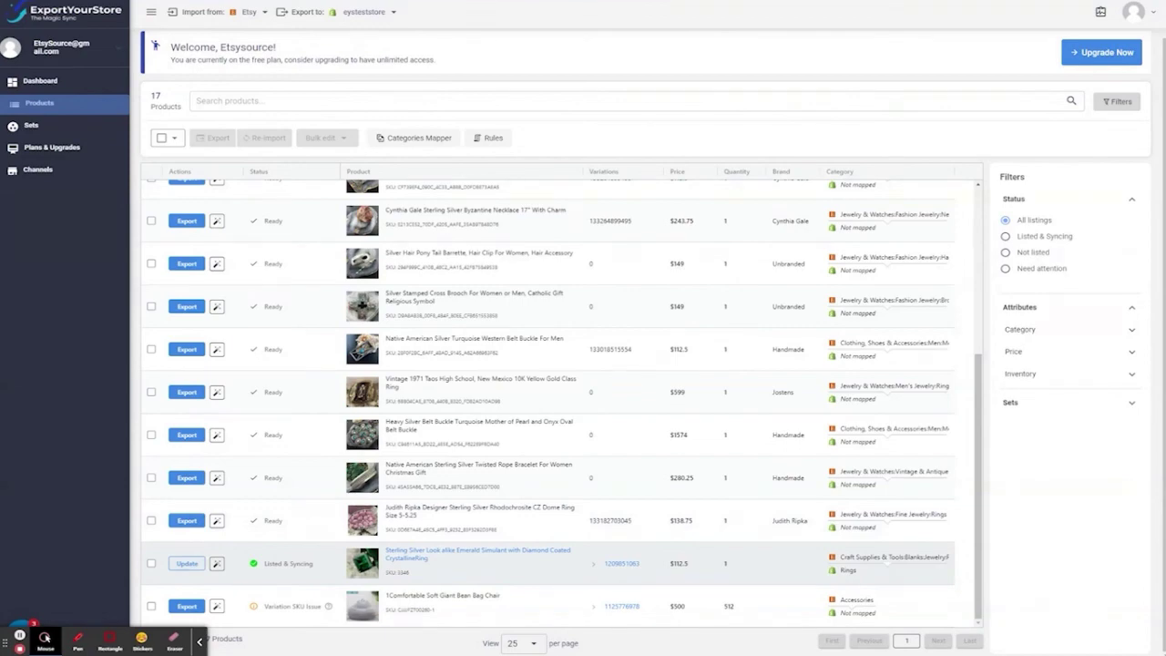
Step: Push the ring listing update to Shopify and highlight its trimmed product description
left_click(187, 563)
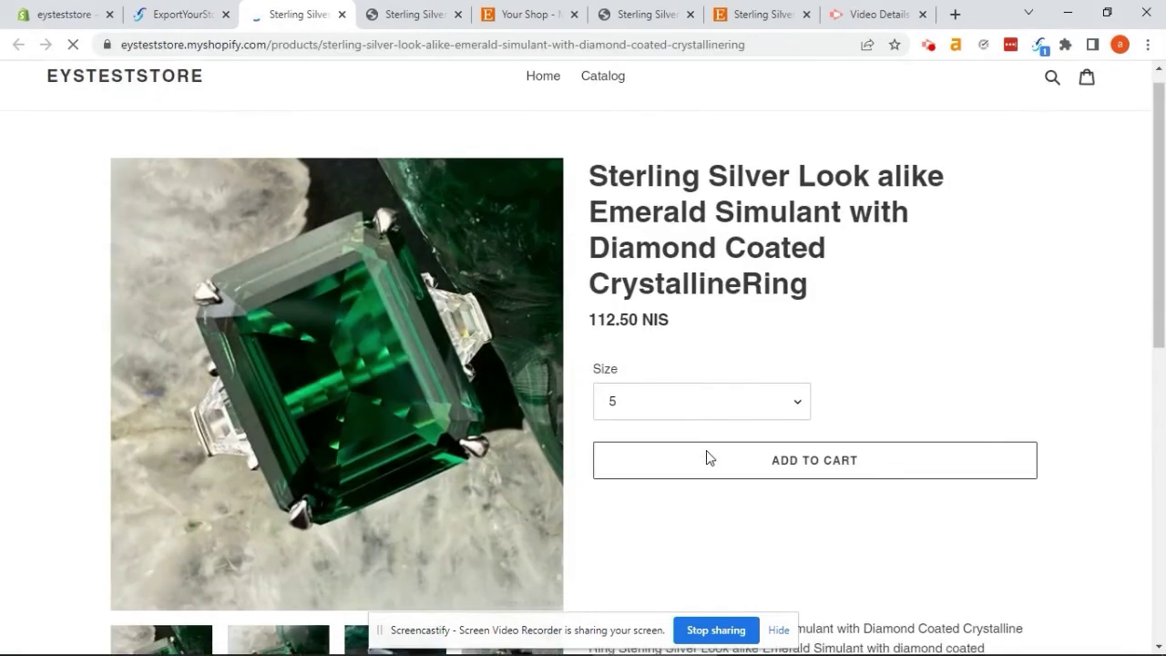
scroll(709, 457, "down", 3)
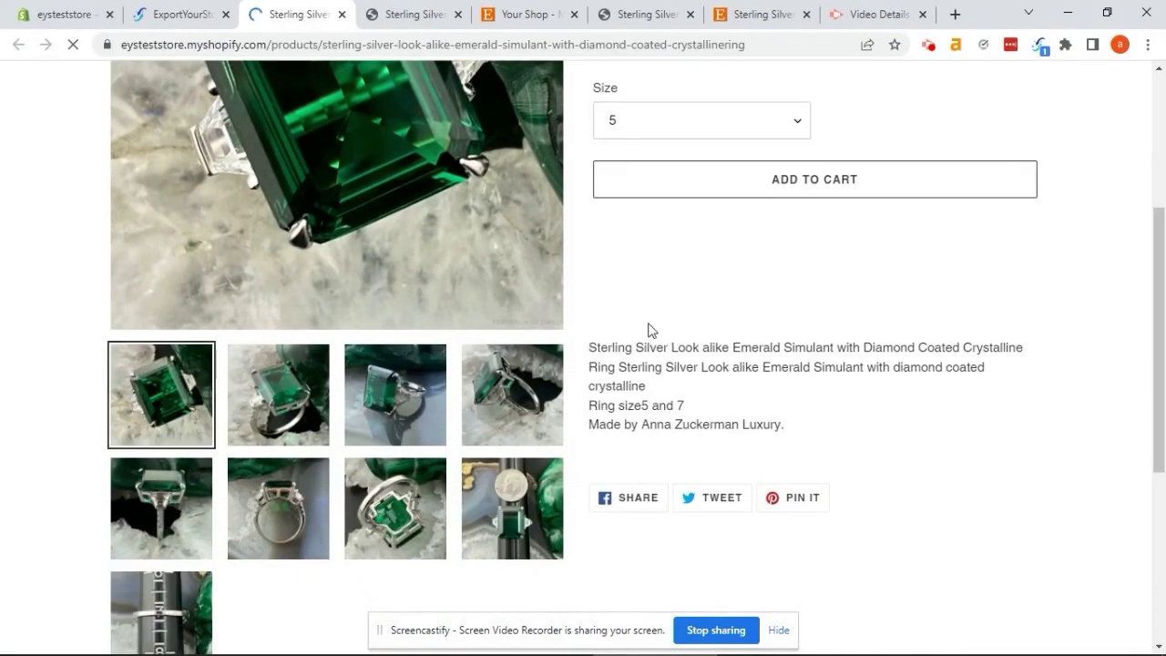
left_click_drag(648, 330, 773, 409)
Step: Clear the highlight and scroll through the 762-item eBay catalog to page 2
left_click(774, 409)
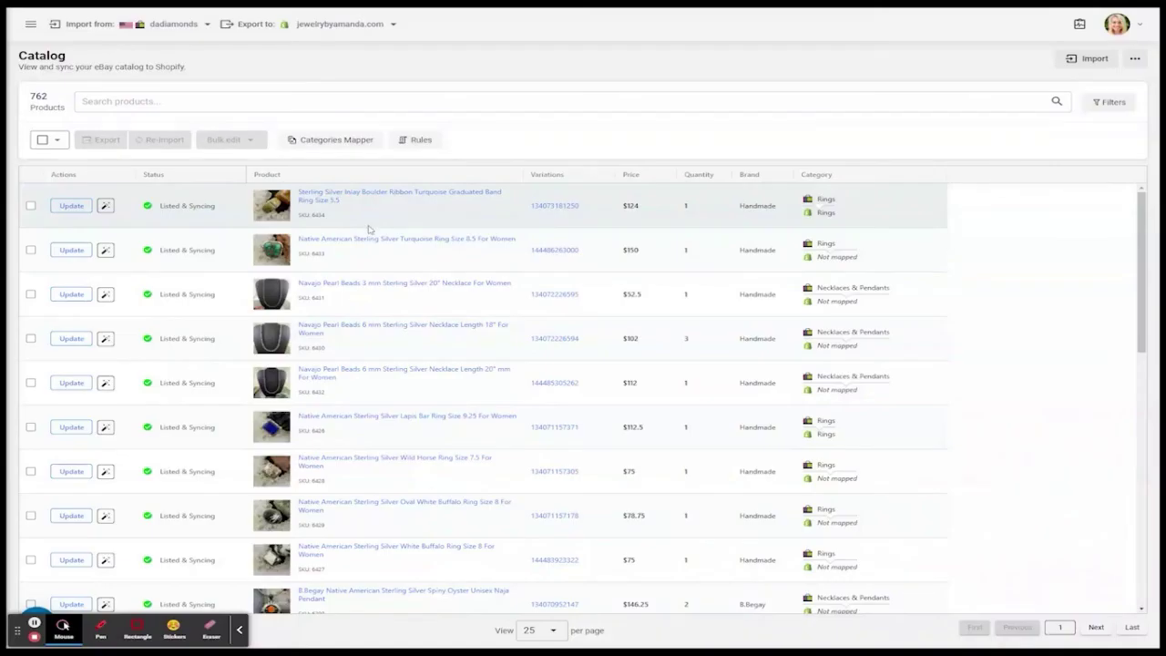
scroll(364, 301, "down", 3)
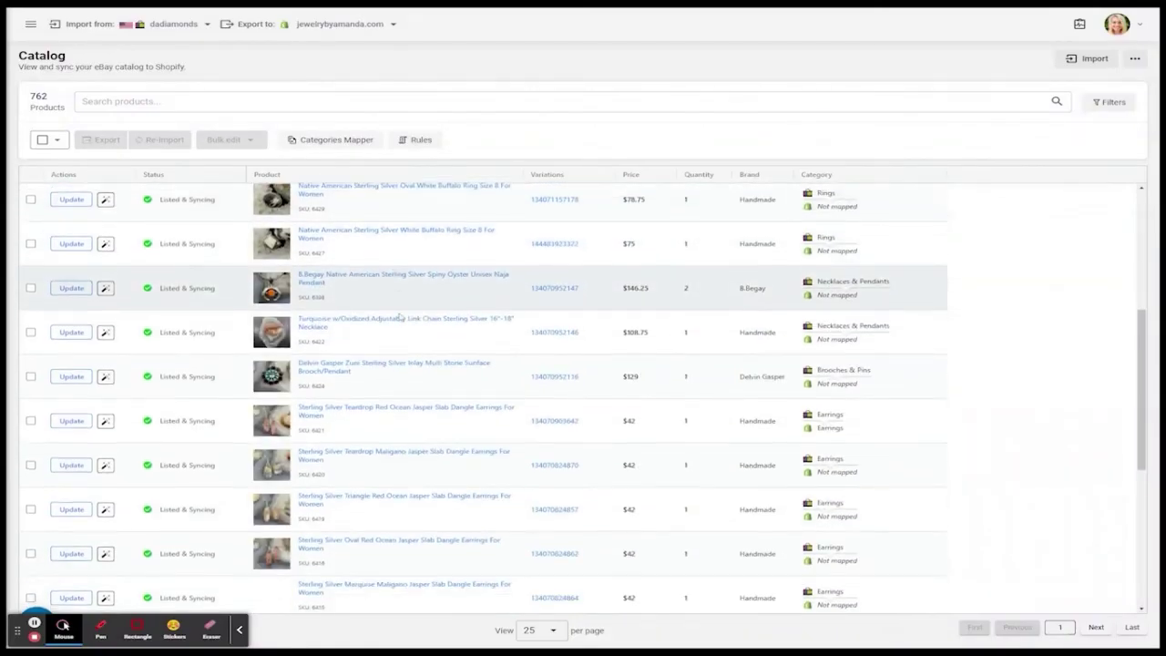
scroll(400, 317, "down", 4)
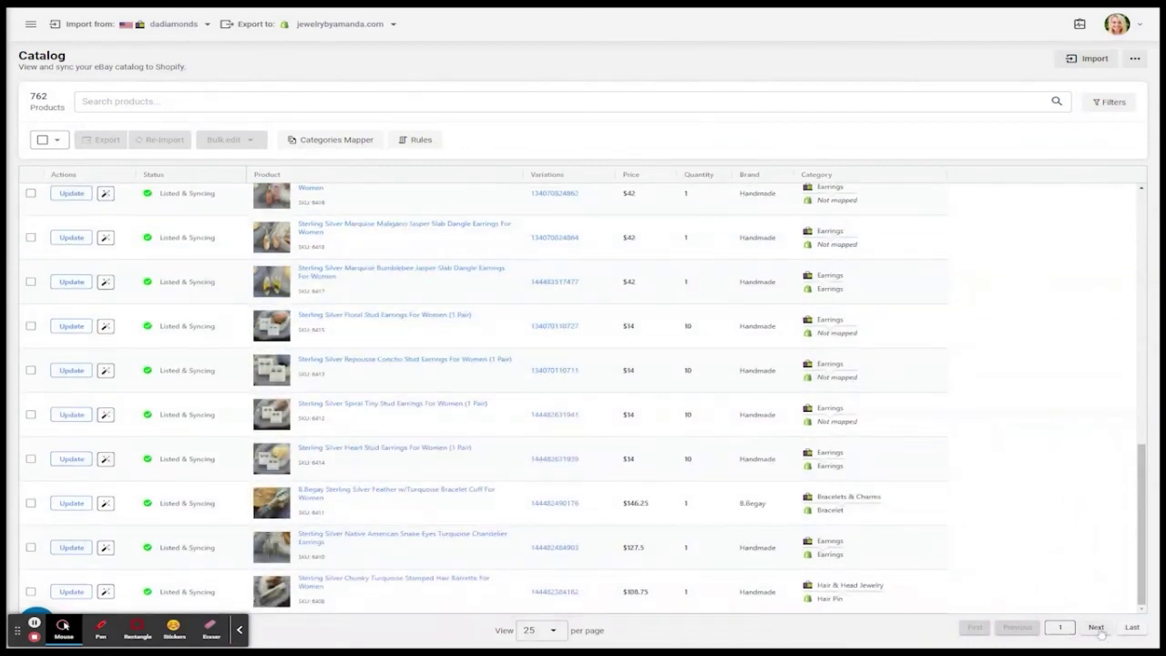
left_click(1095, 628)
scroll(359, 258, "down", 3)
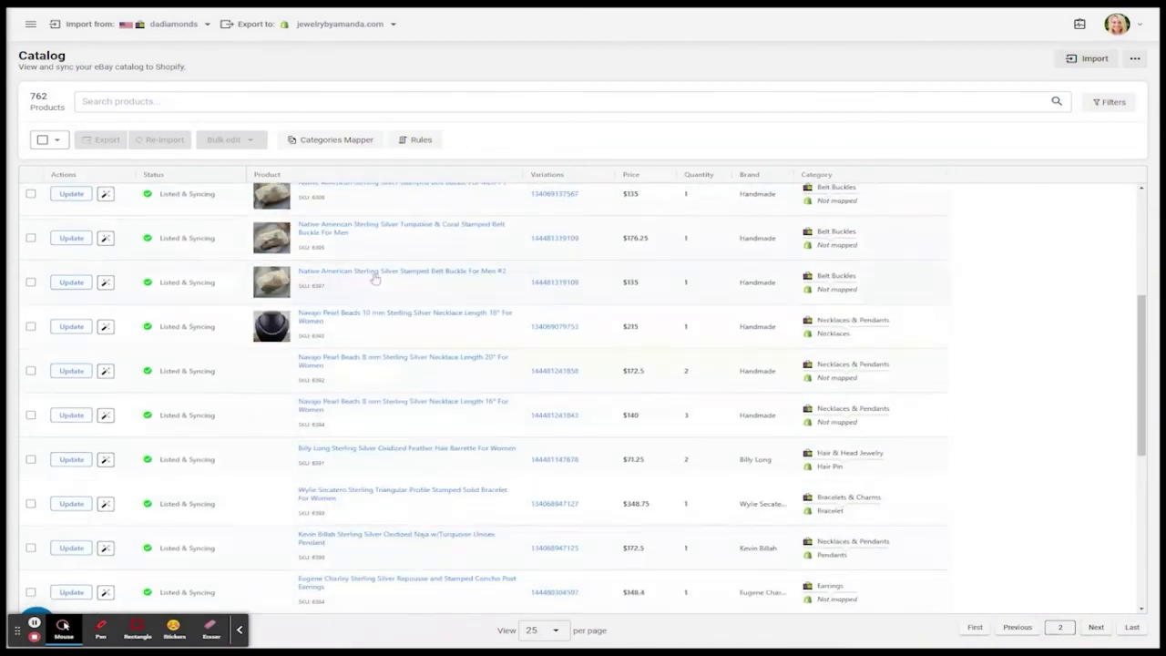
scroll(375, 278, "down", 4)
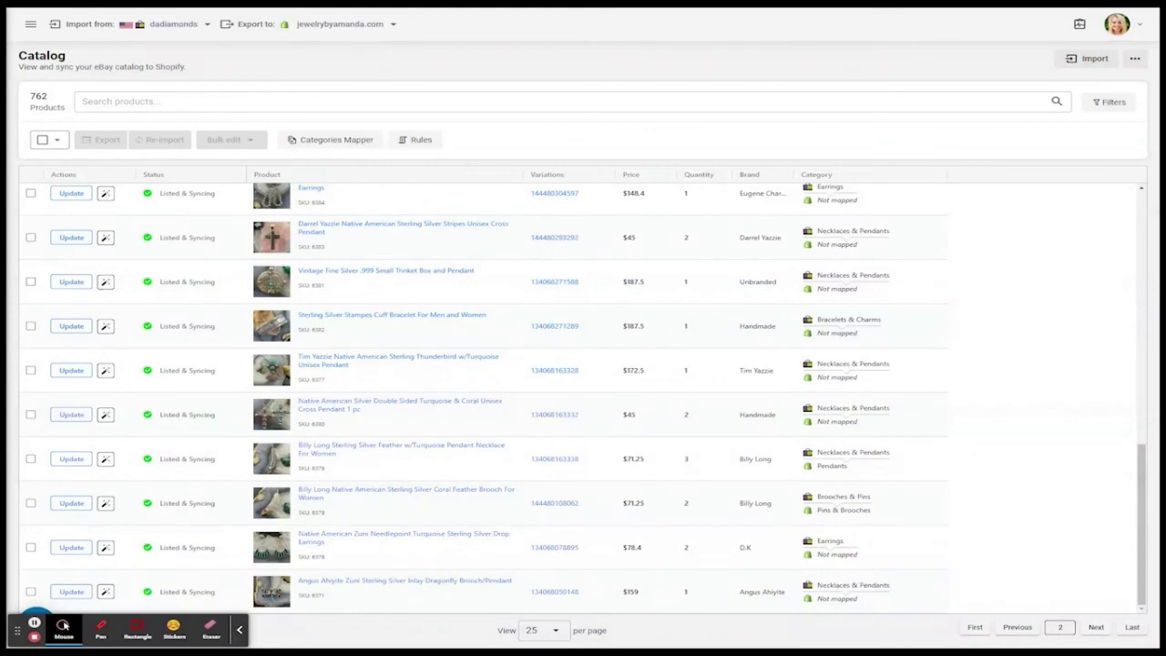